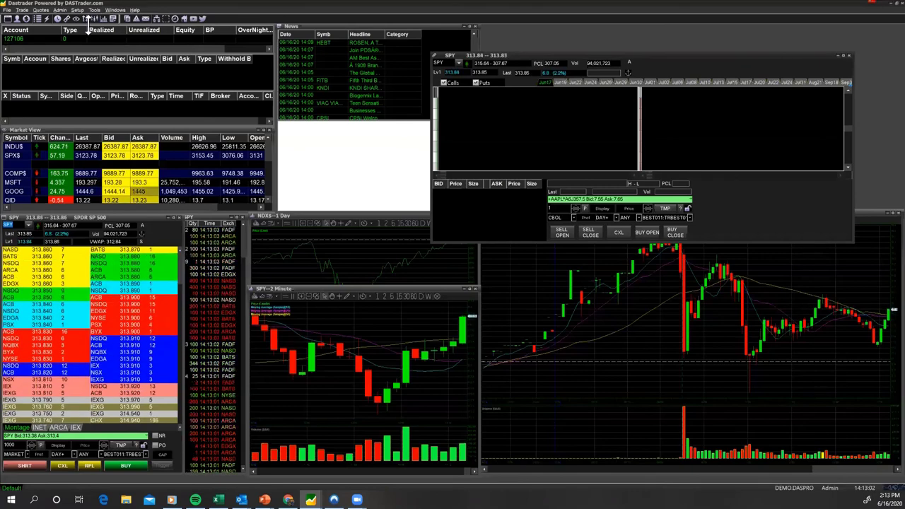
Open the SPY option chain from the Quotes menu and widen its window
left_click(41, 11)
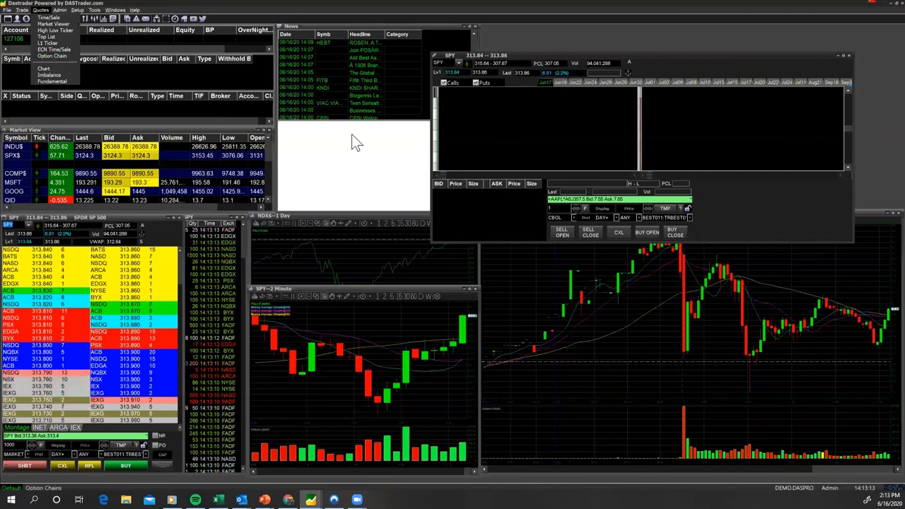
left_click(540, 147)
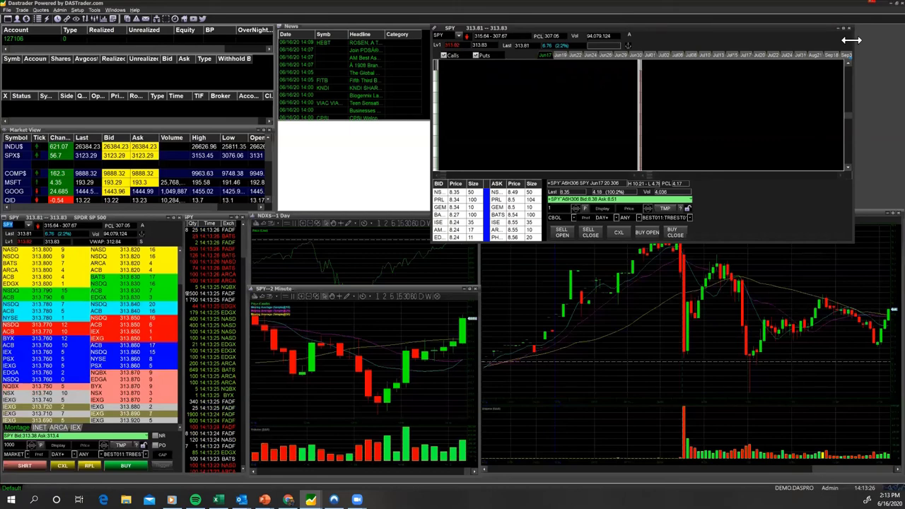
left_click_drag(852, 40, 897, 44)
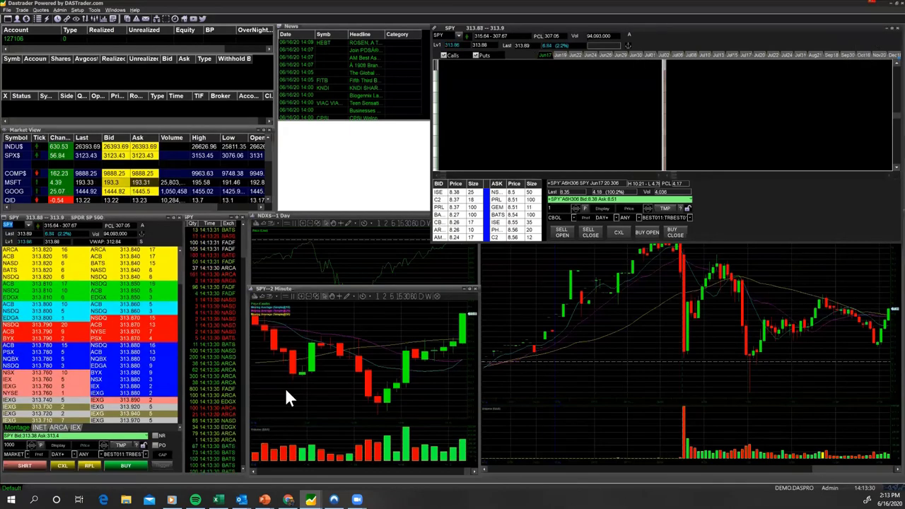
Auto-fit the calls and puts tables, loading the Jun17 303 put in between
right_click(472, 87)
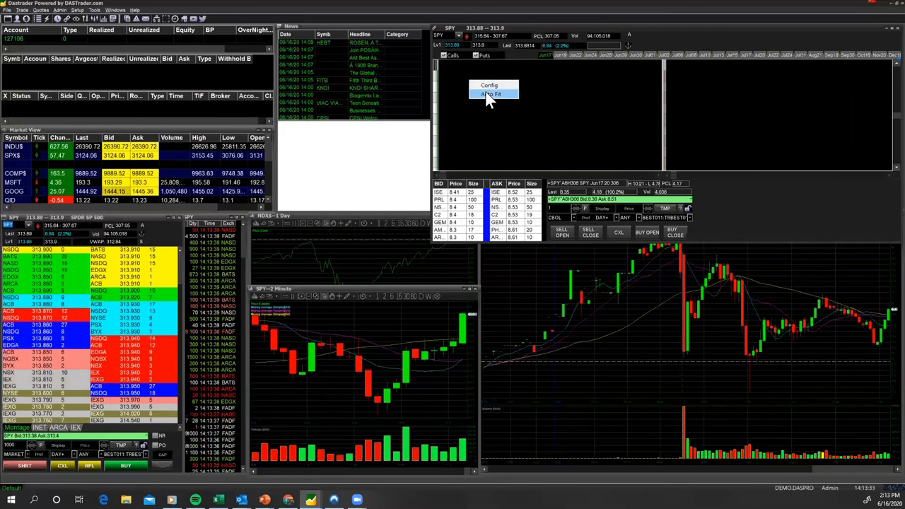
left_click(488, 96)
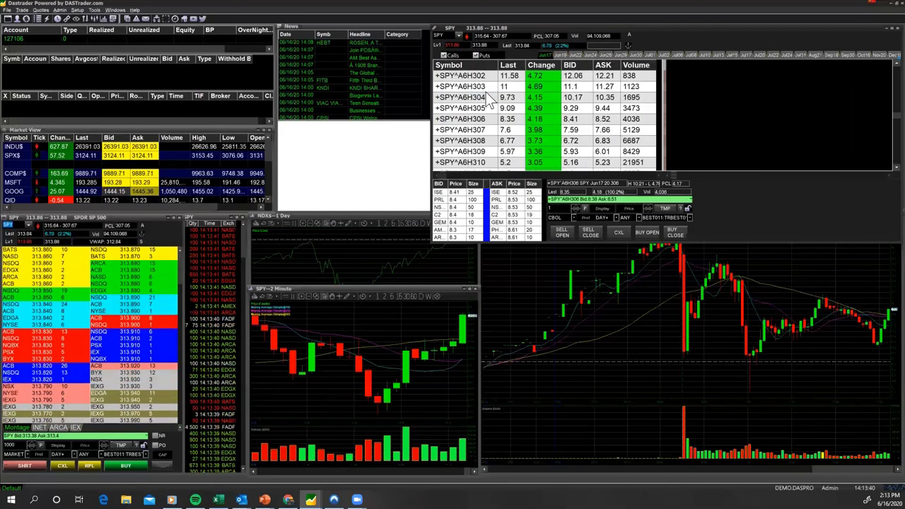
left_click(693, 85)
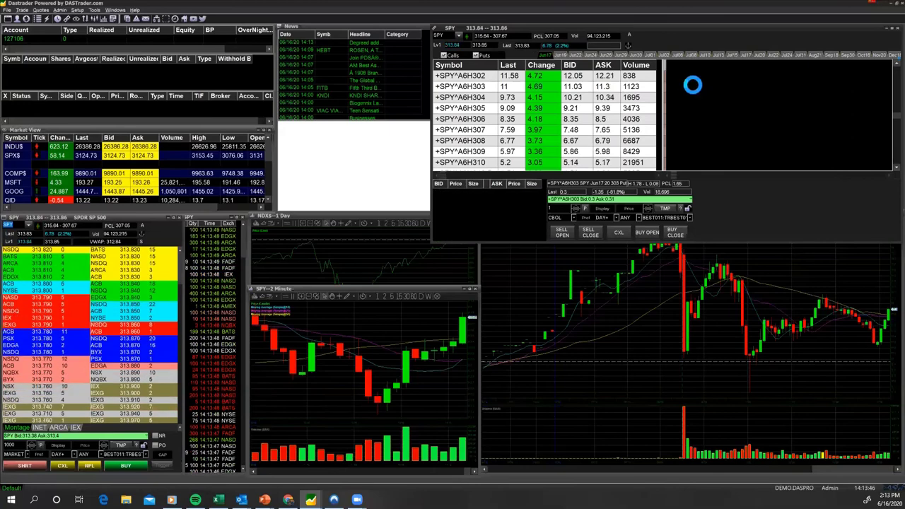
right_click(694, 85)
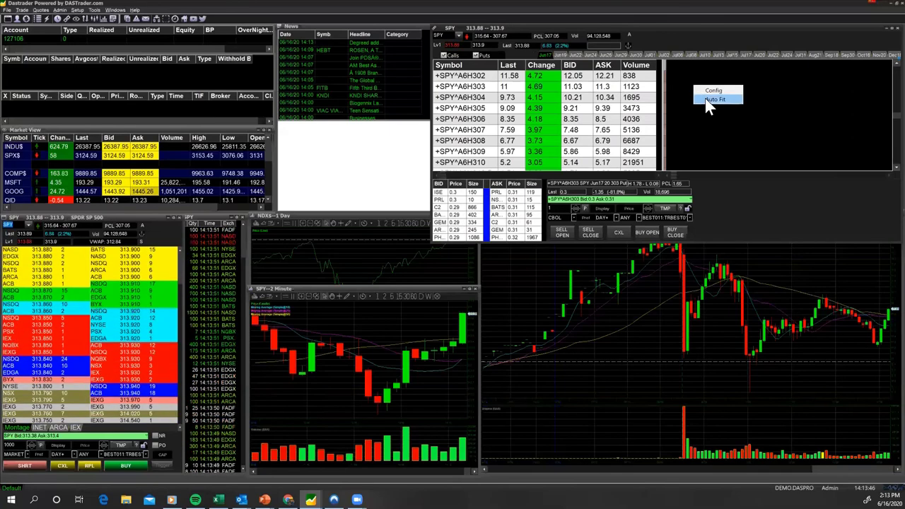
left_click(714, 100)
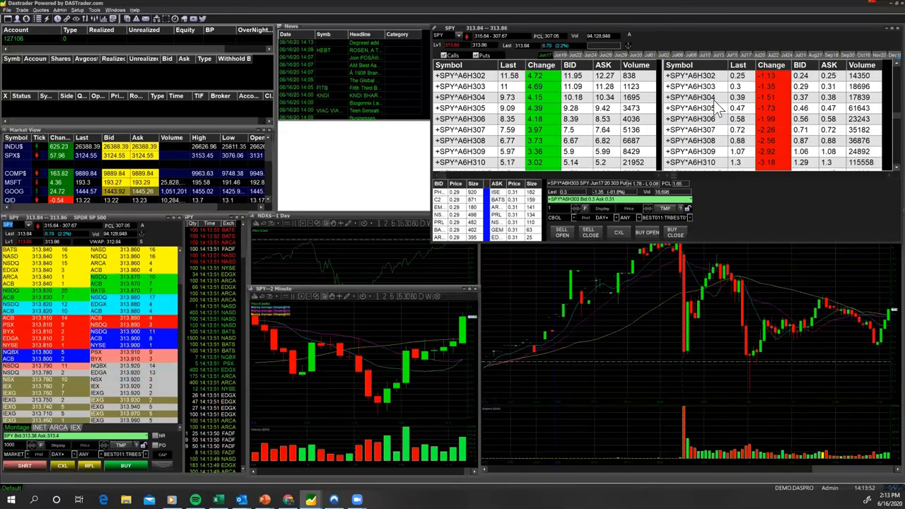
Switch the chain to Jun19 and step through the 236 put and 234 call to the 232 call
left_click(660, 86)
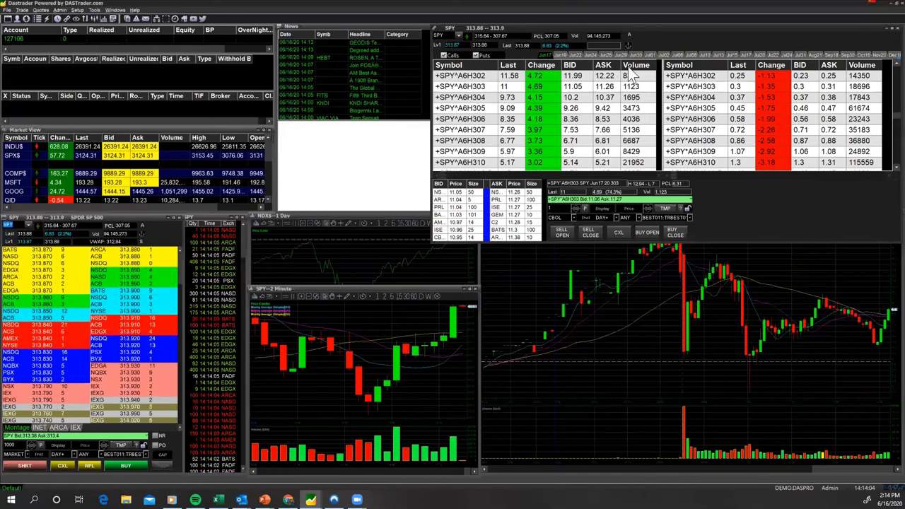
left_click(560, 54)
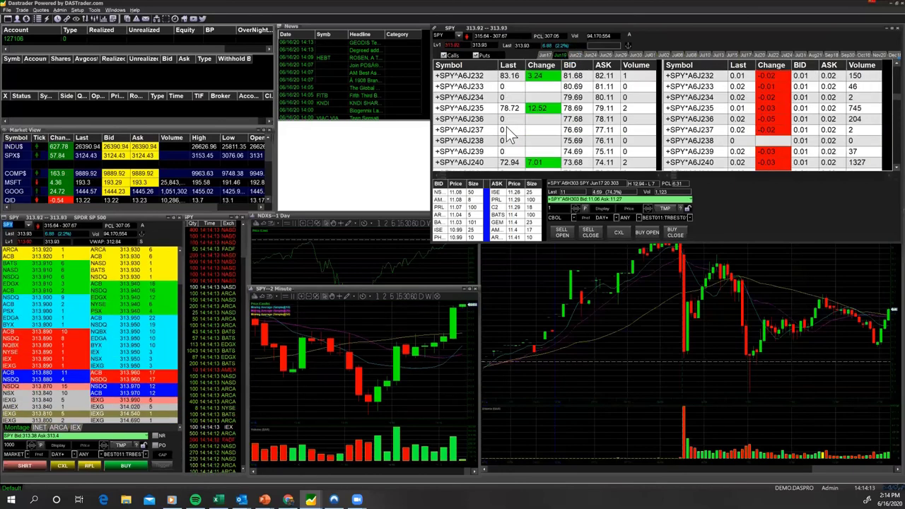
left_click(688, 120)
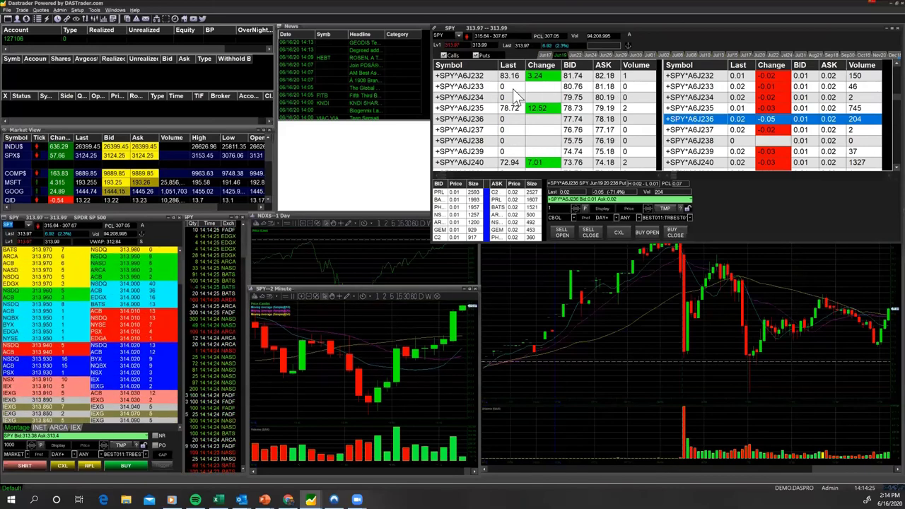
left_click(464, 96)
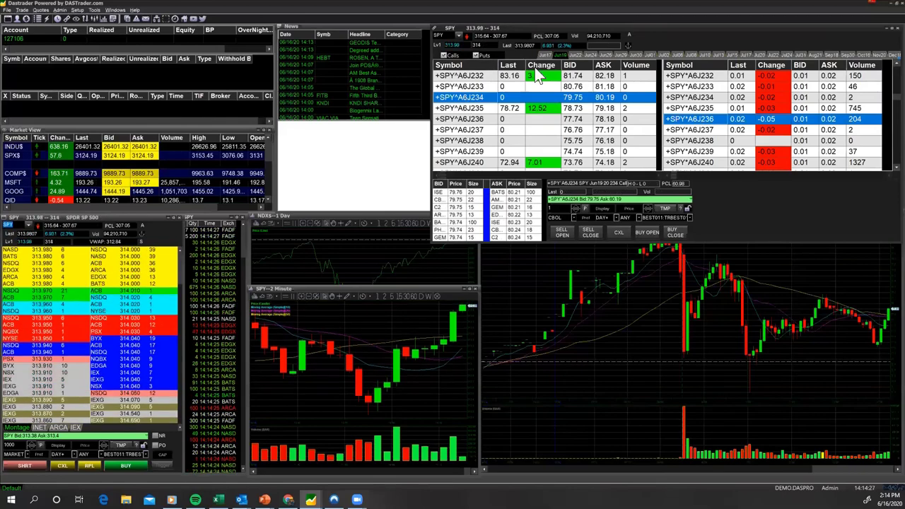
left_click(467, 76)
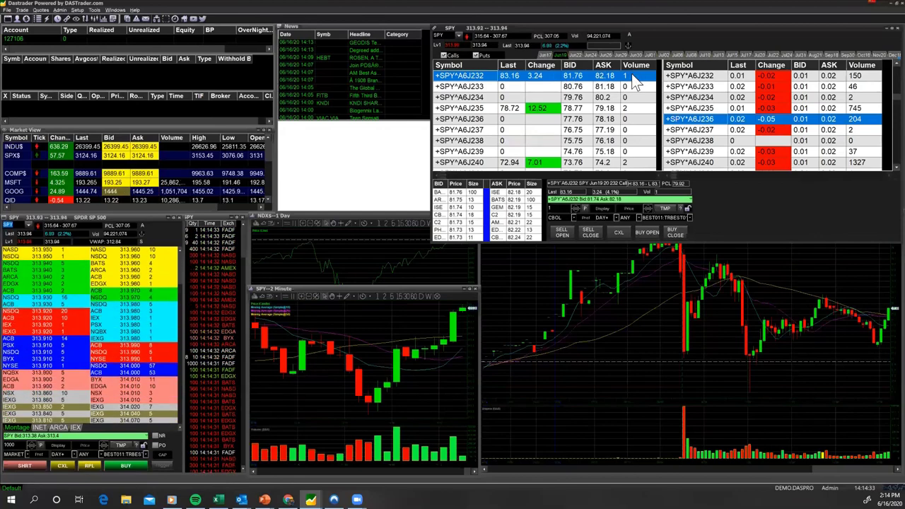
Toggle Puts off and on, auto-fit both chain tables, and widen the Level 2 bid column
left_click(475, 56)
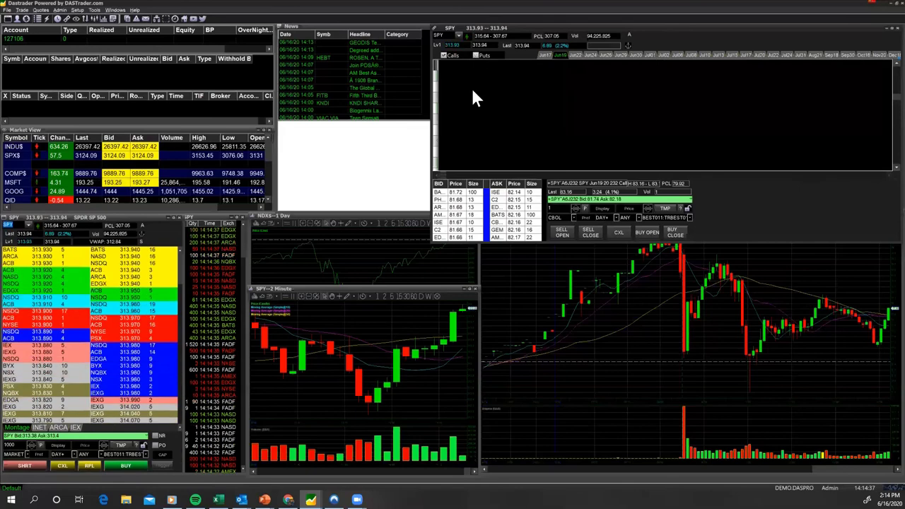
right_click(473, 90)
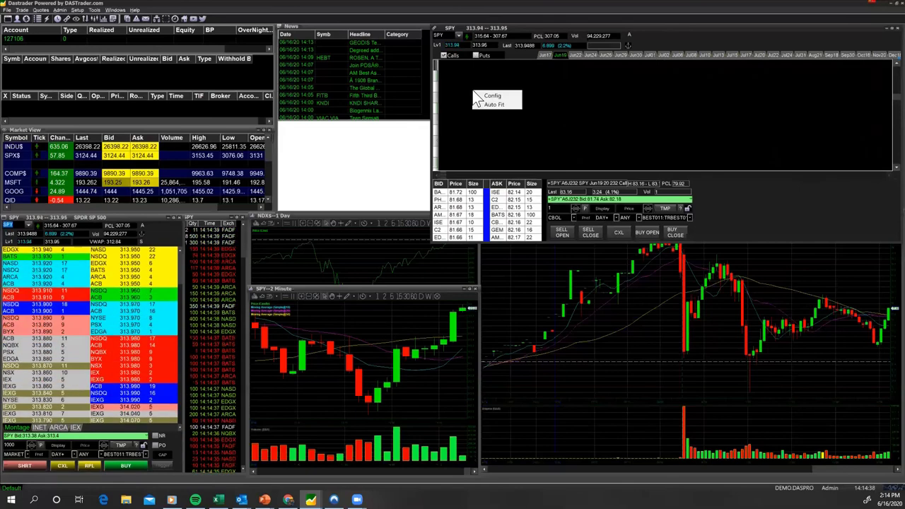
left_click(491, 106)
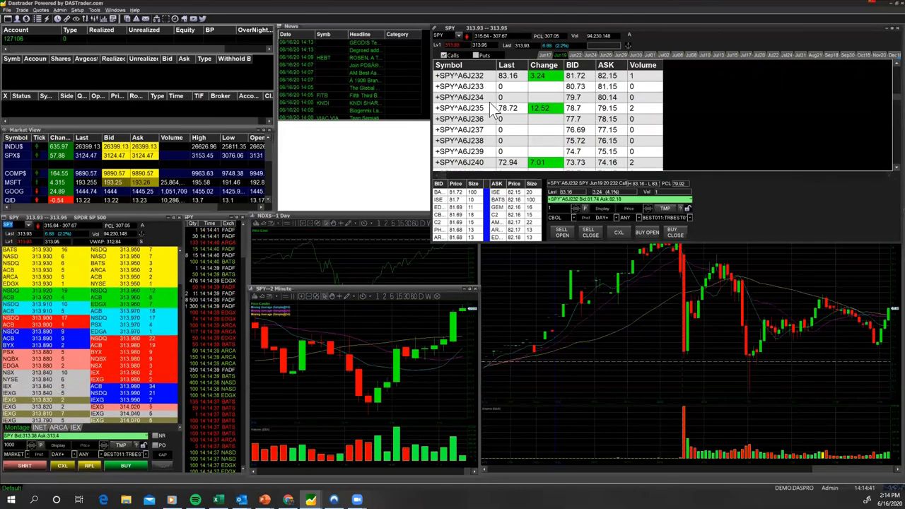
left_click(478, 55)
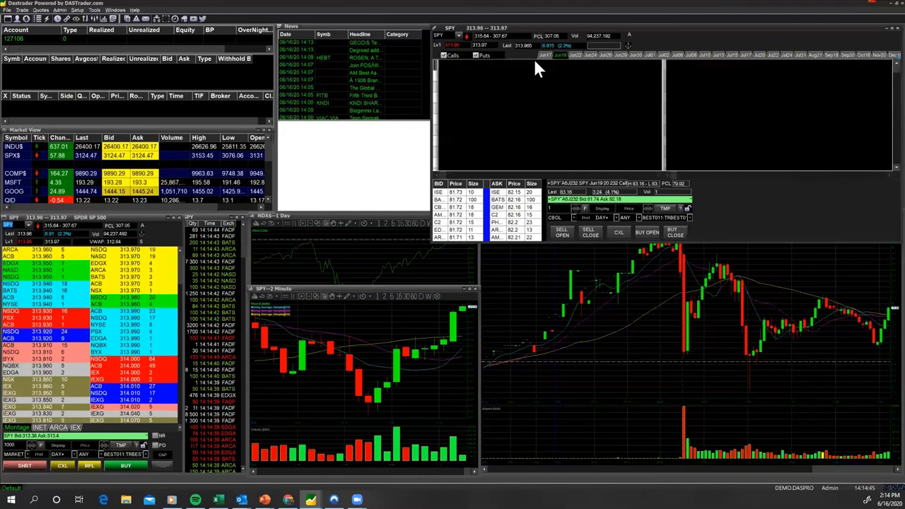
right_click(710, 106)
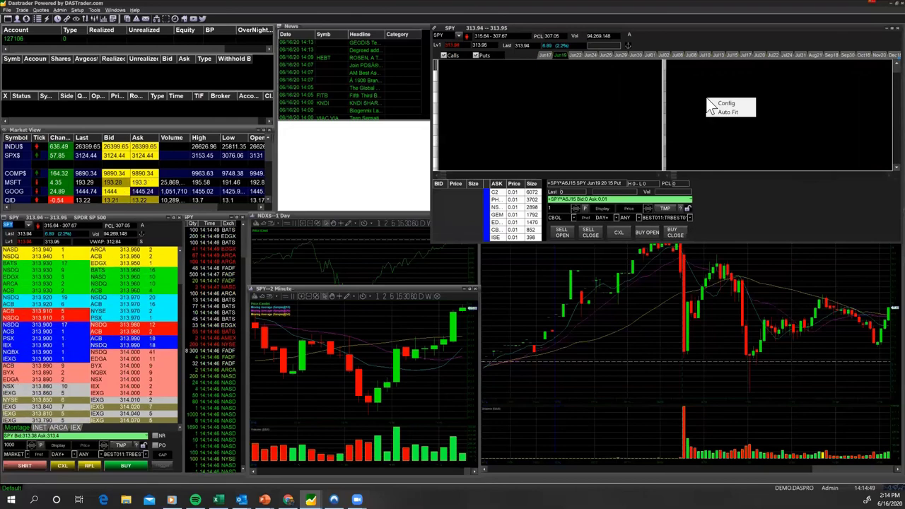
left_click(729, 112)
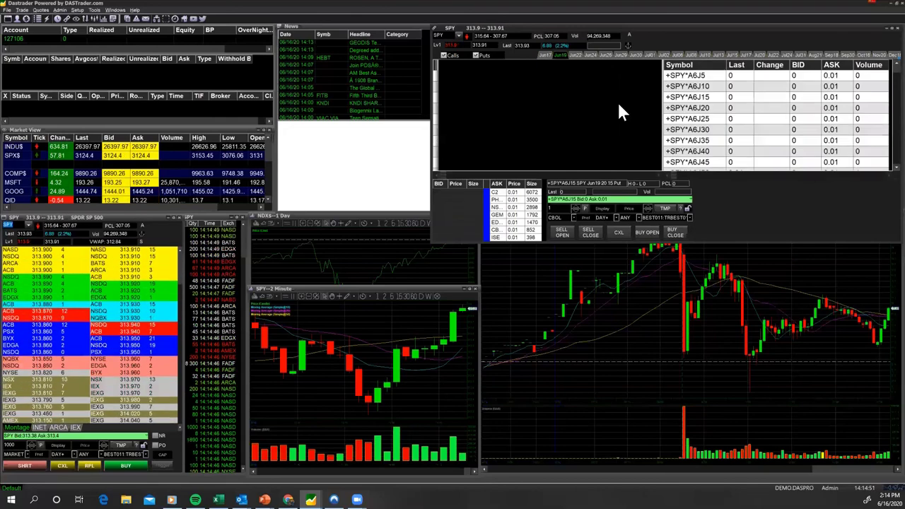
right_click(562, 107)
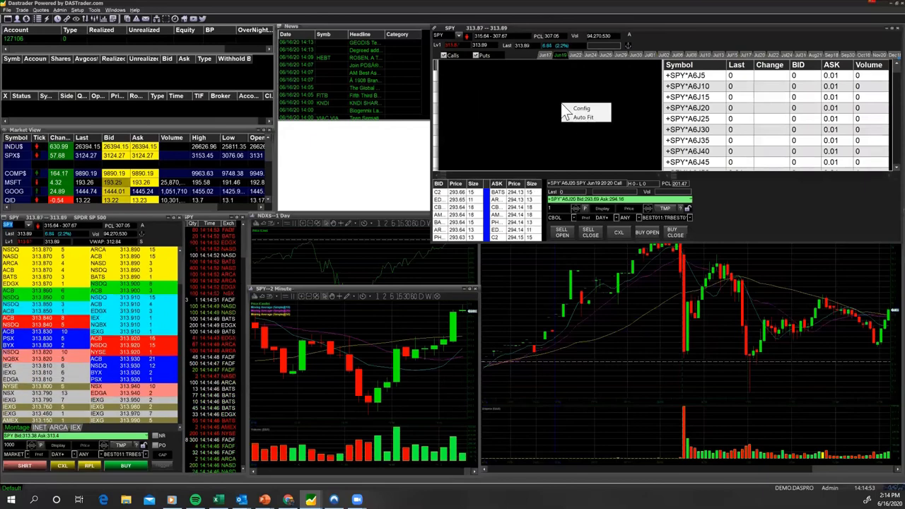
left_click(585, 124)
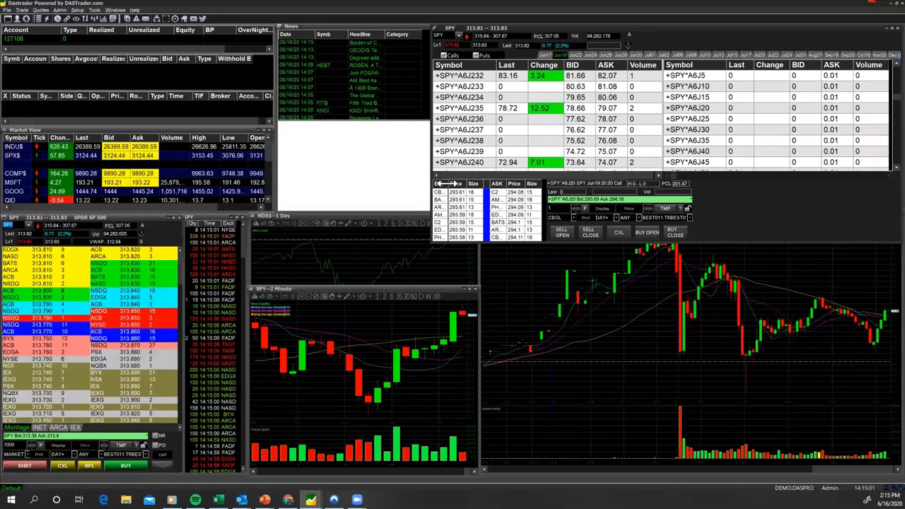
left_click_drag(453, 183, 458, 183)
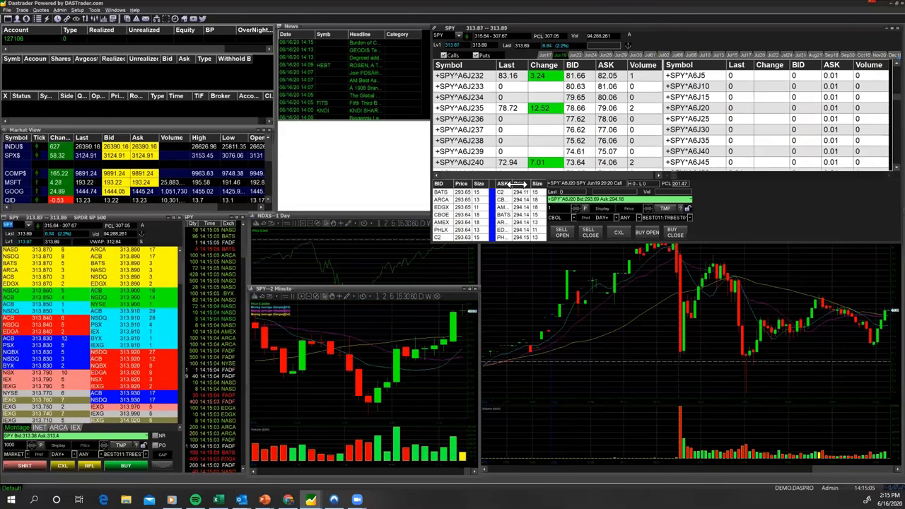
Widen the Level 2 ask column and link the Jun19 271 call to the montage and chart
left_click_drag(511, 184, 517, 184)
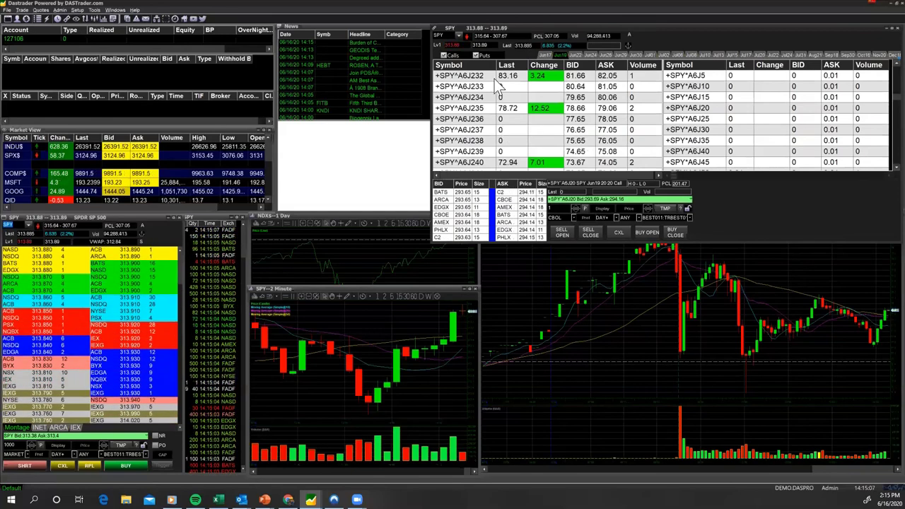
left_click(466, 120)
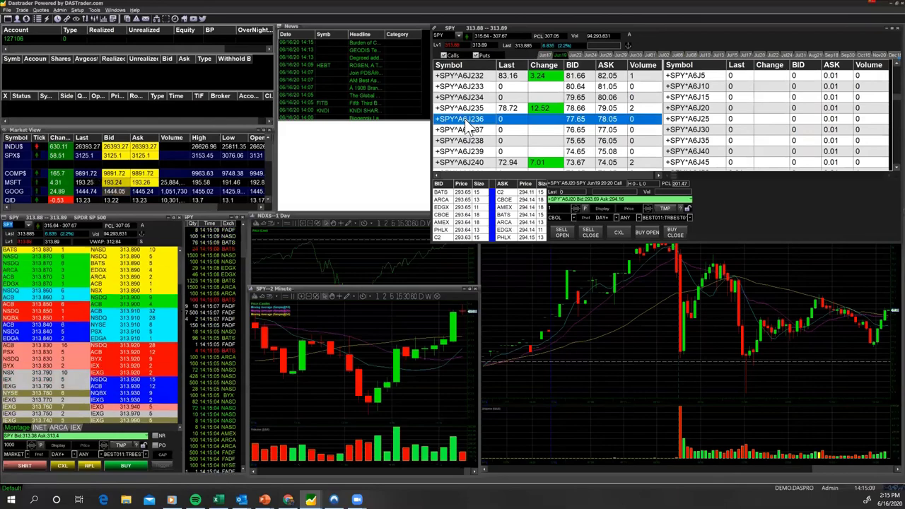
left_click(460, 130, "shift")
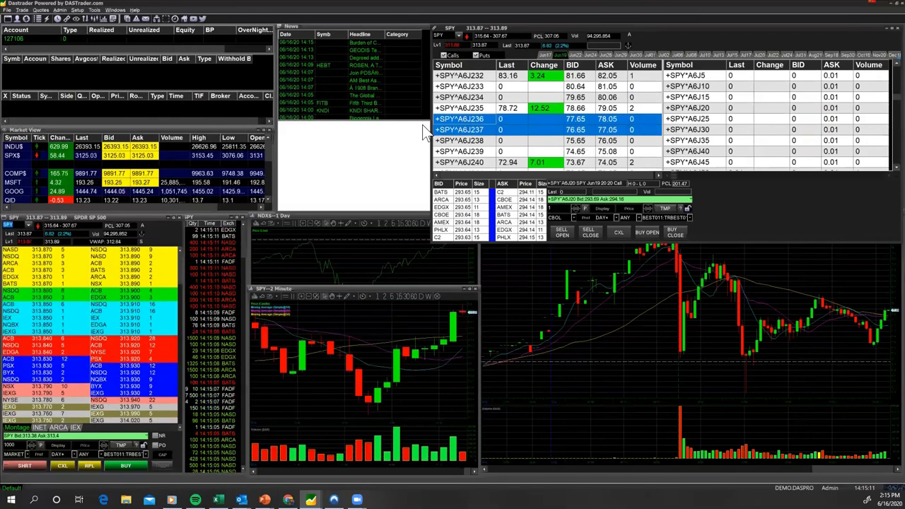
key("ctrl+a")
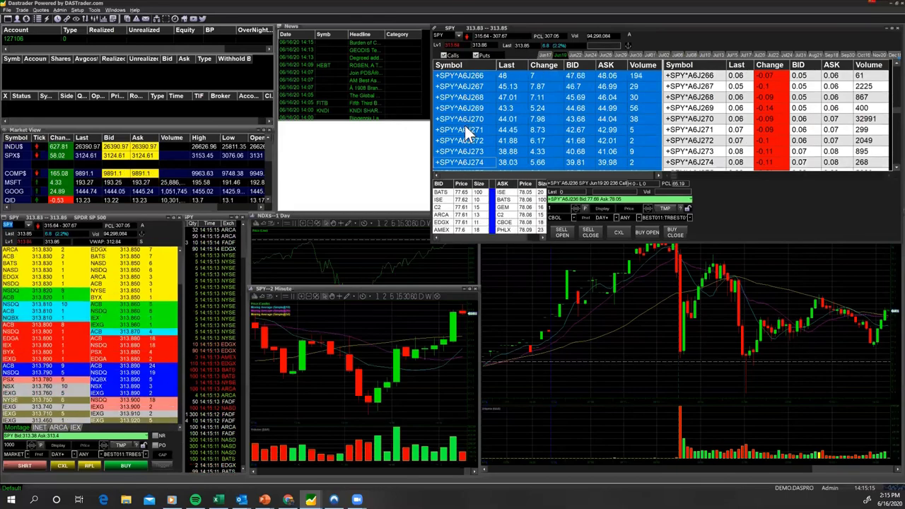
left_click(464, 126)
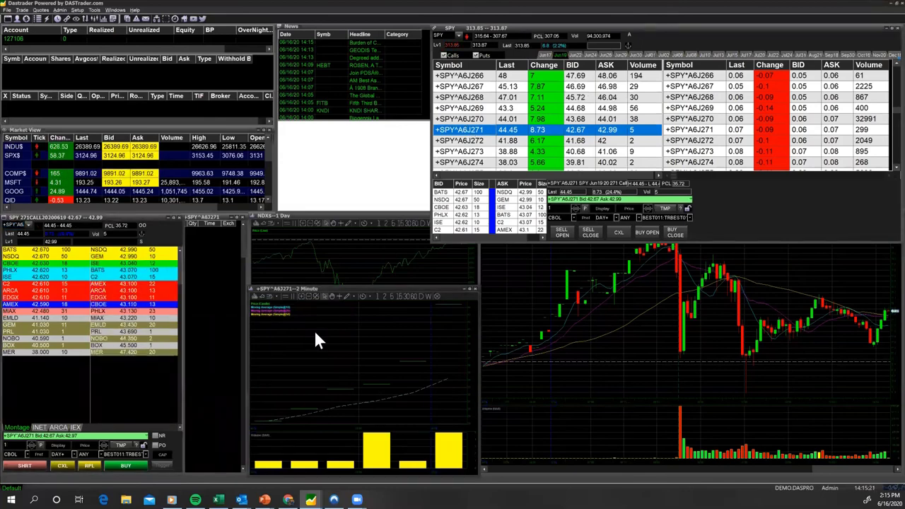
Switch the option chart from 5-minute and 15-minute bars to daily bars
left_click(393, 297)
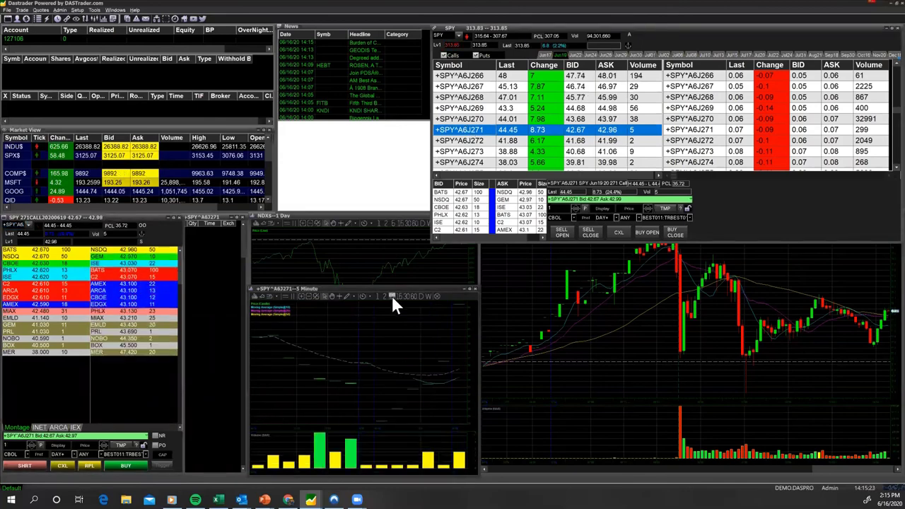
left_click(403, 297)
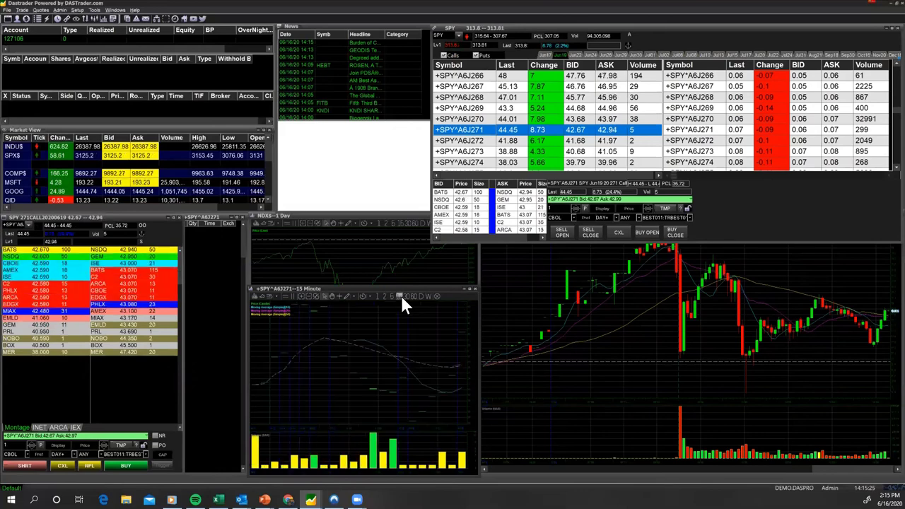
left_click(420, 296)
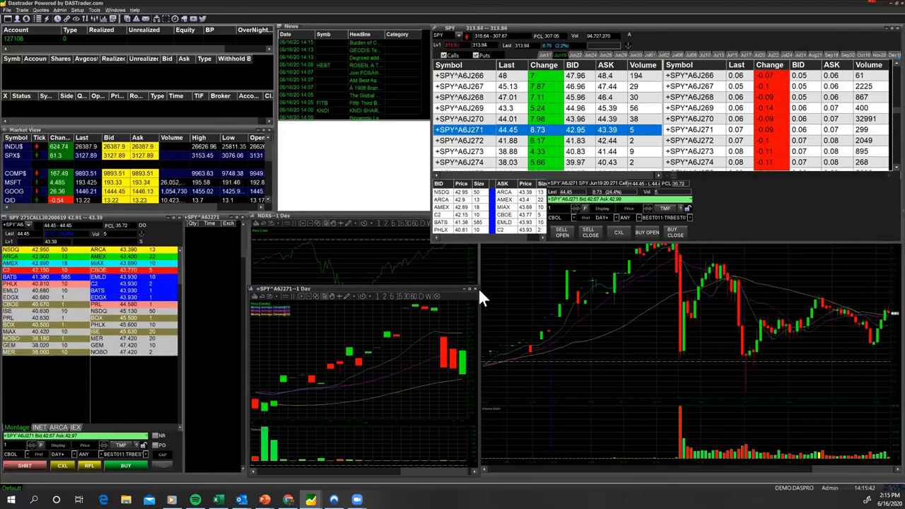
Shift the option's daily chart window right, then stretch it taller and wider
left_click_drag(478, 287, 458, 296)
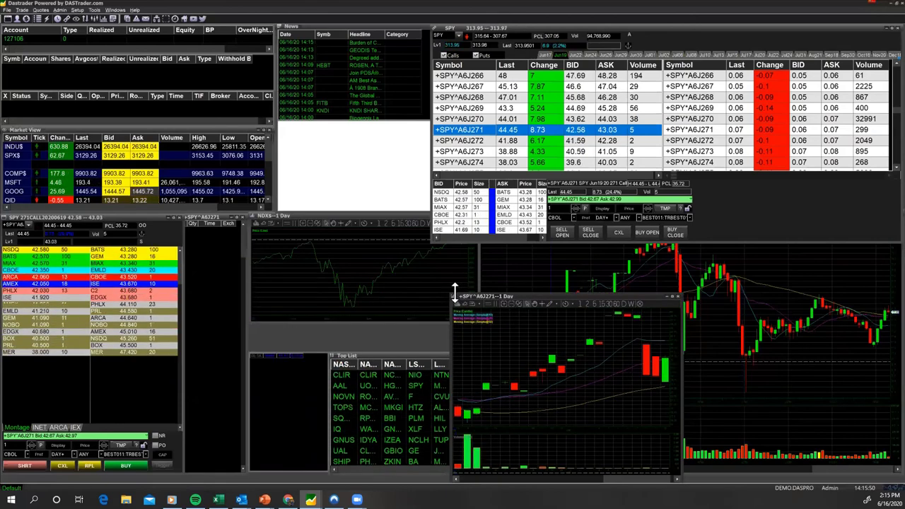
left_click_drag(455, 293, 448, 259)
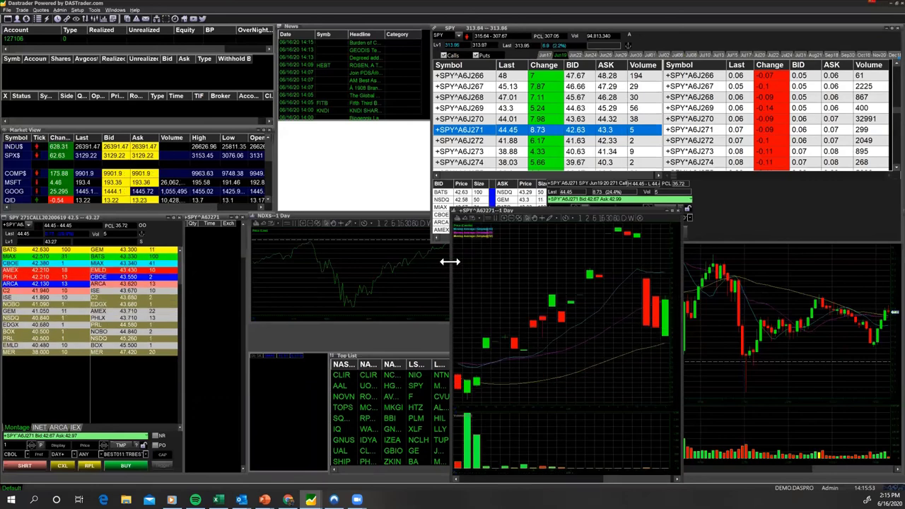
left_click_drag(450, 262, 286, 263)
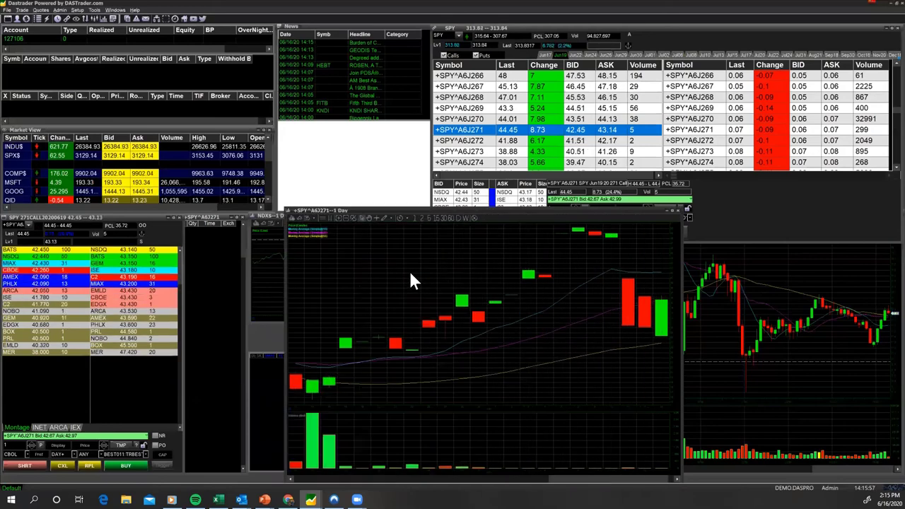
scroll(409, 271, "down", 5)
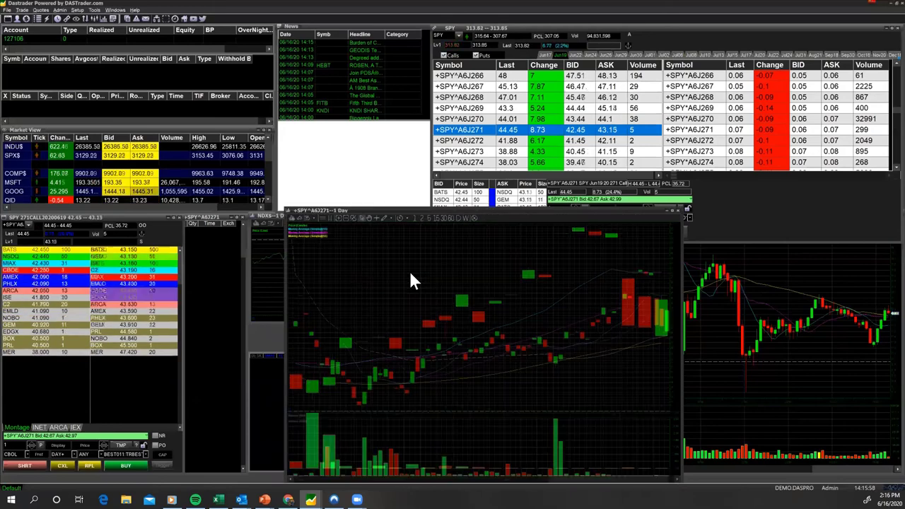
scroll(409, 273, "up", 3)
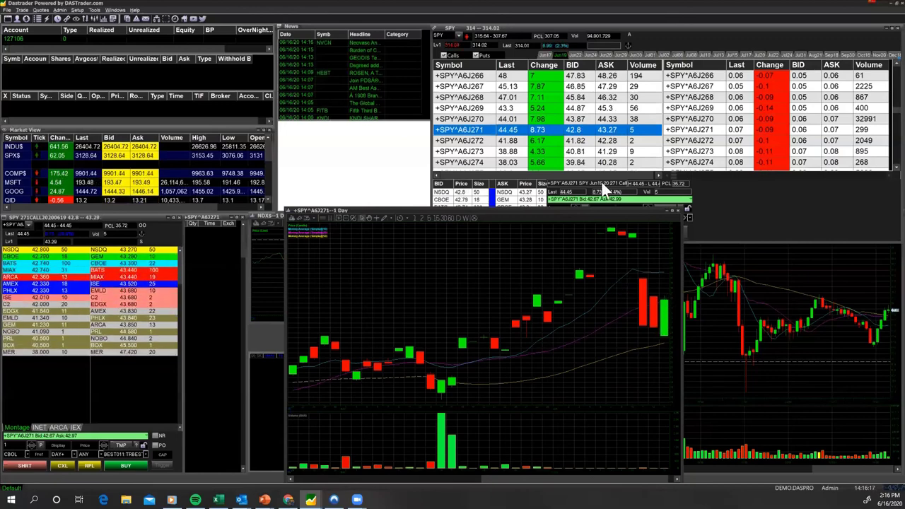
Load the Jun19 271 put from the Puts table into the linked montage and chart
left_click(705, 139)
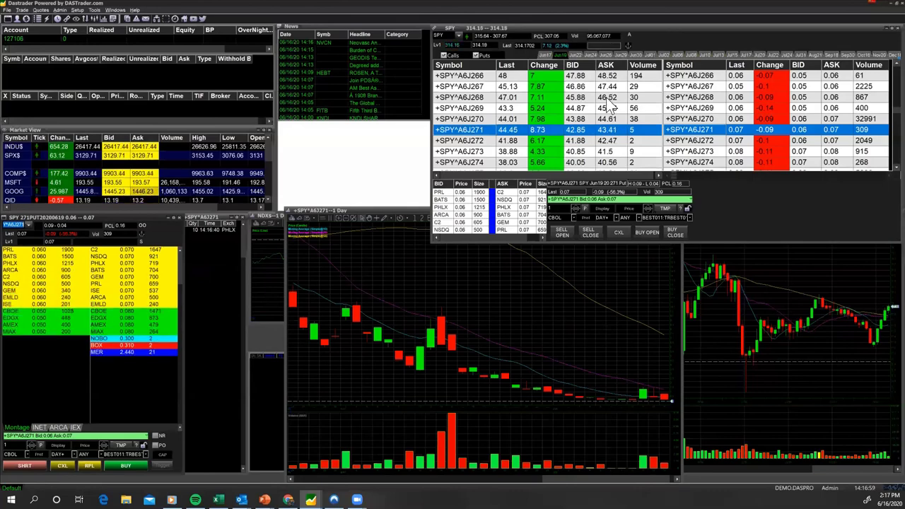
Set the option chain's Lv2 font size to 6 in Config and apply it
right_click(506, 113)
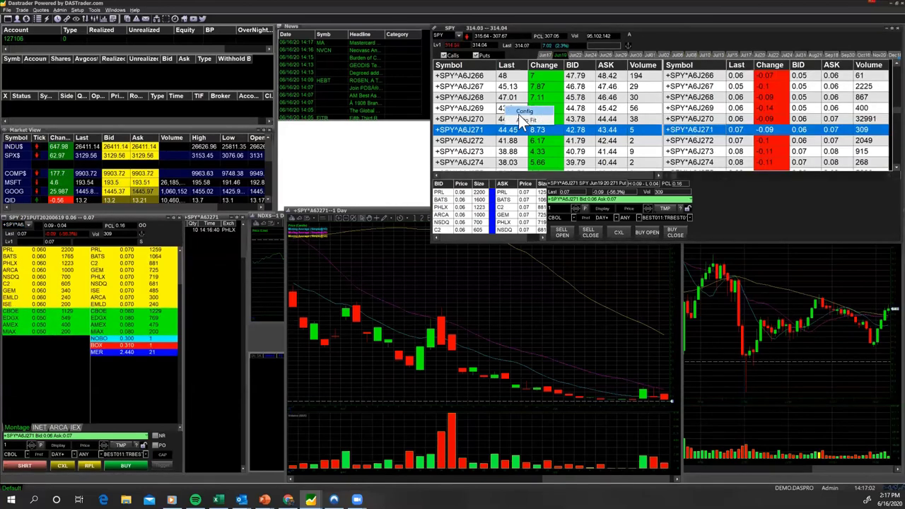
left_click(520, 113)
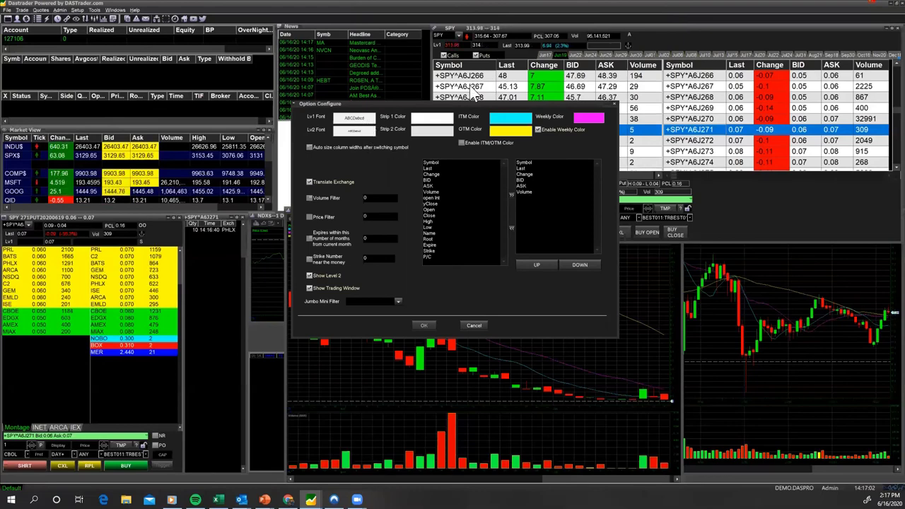
left_click(362, 135)
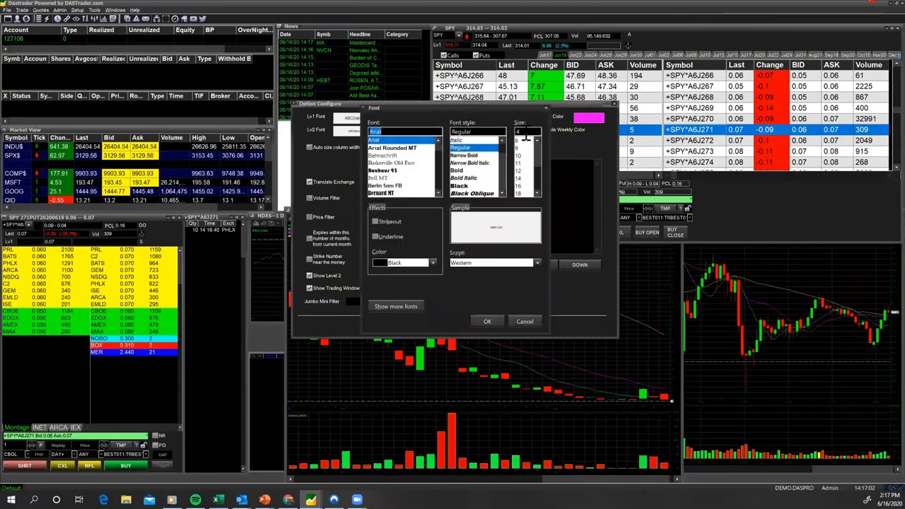
key("Tab")
key("Tab")
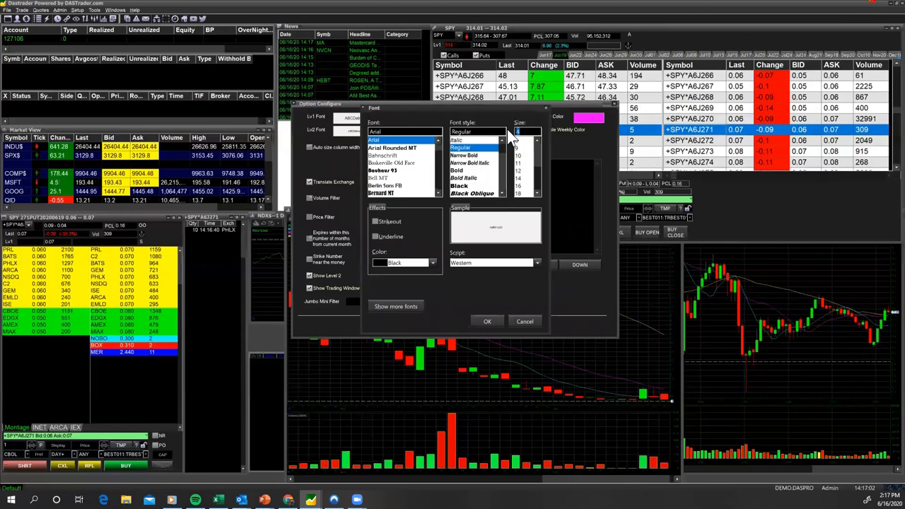
type("6")
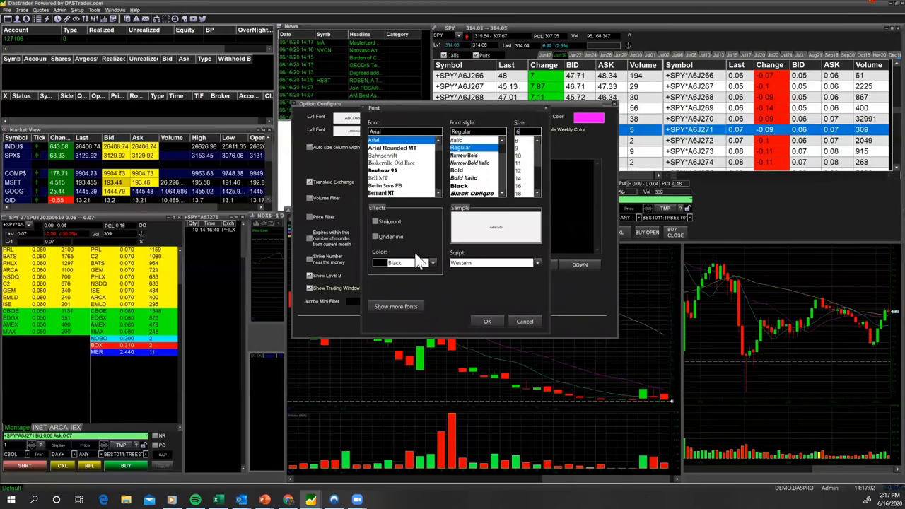
left_click(490, 322)
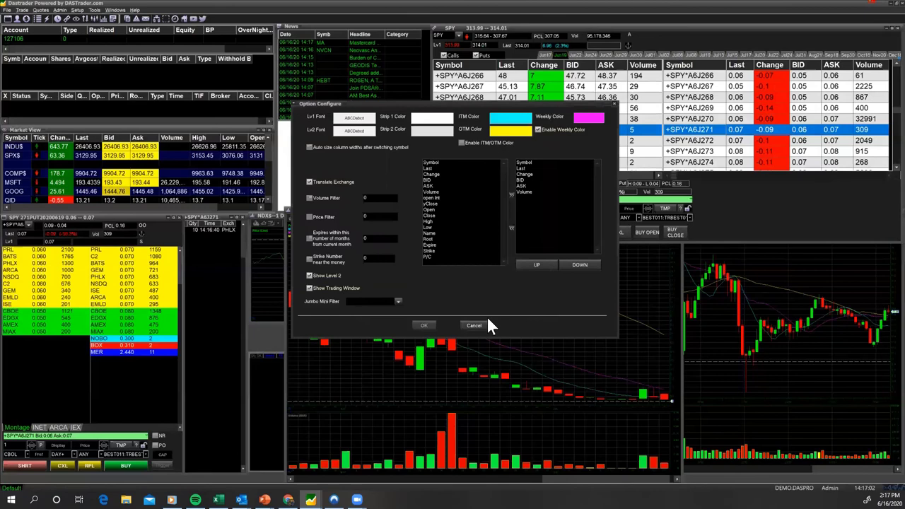
left_click(428, 325)
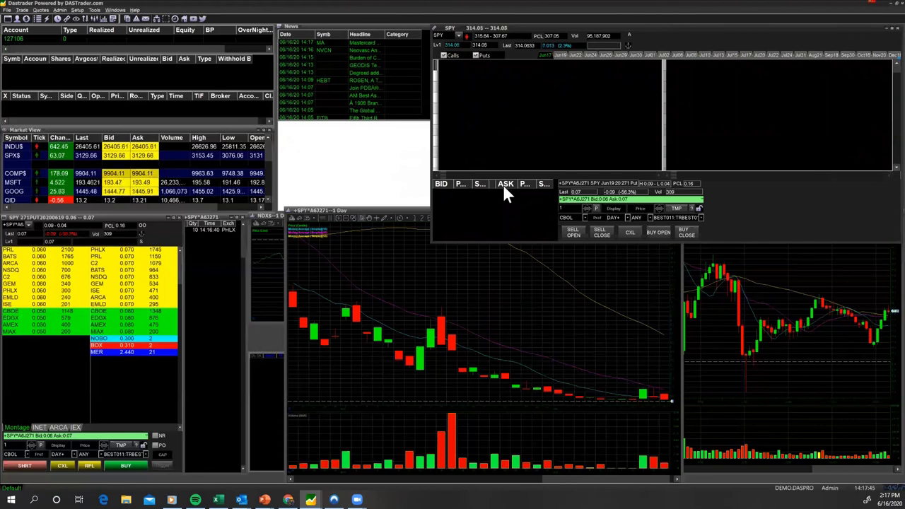
Auto-fit the calls grid columns, then call up the puts grid's context options
right_click(503, 87)
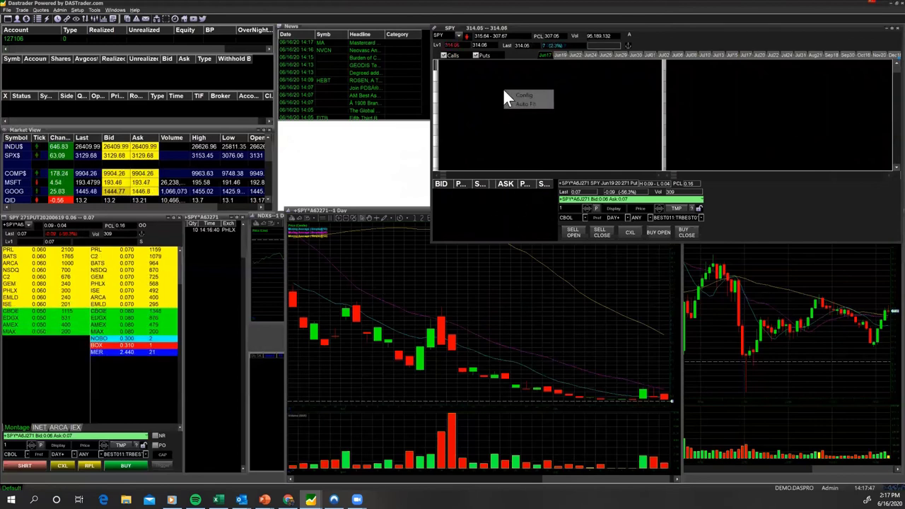
left_click(523, 105)
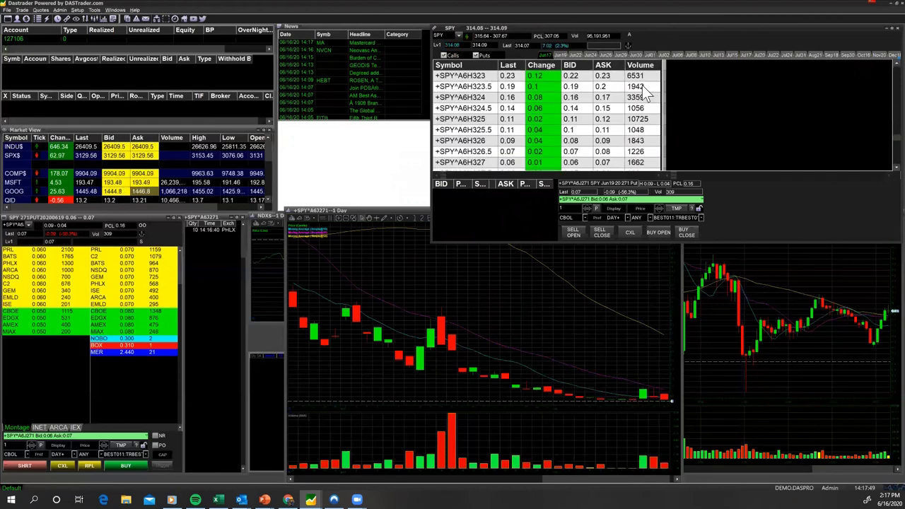
right_click(712, 92)
Auto-fit the puts grid columns and load the 160 put into the linked windows
left_click(711, 104)
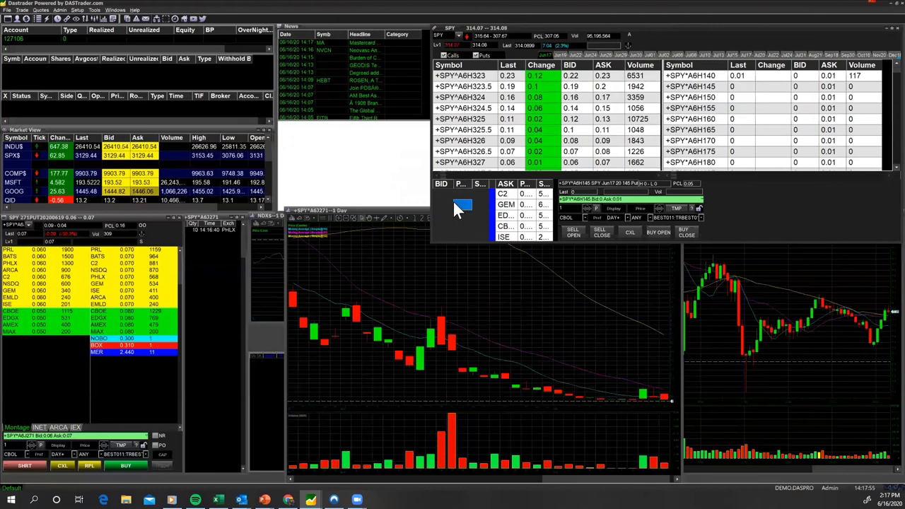
left_click(694, 119)
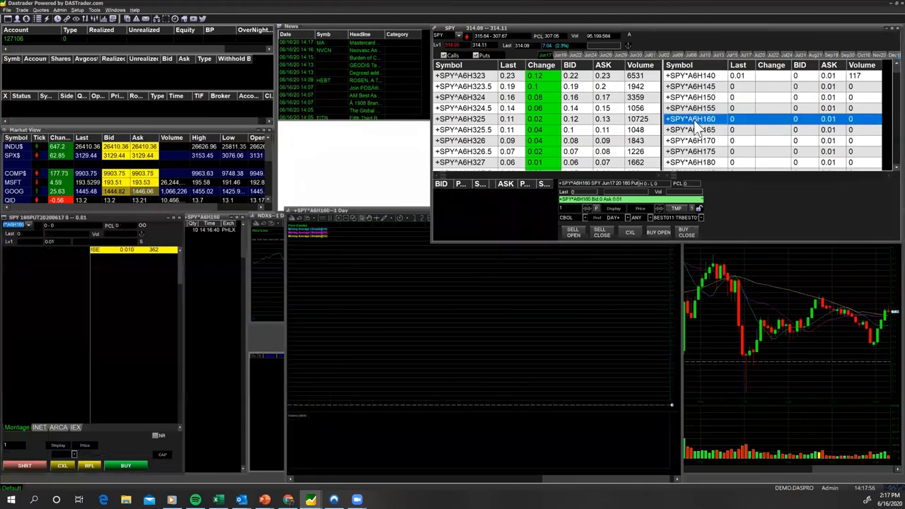
left_click_drag(469, 206, 331, 273)
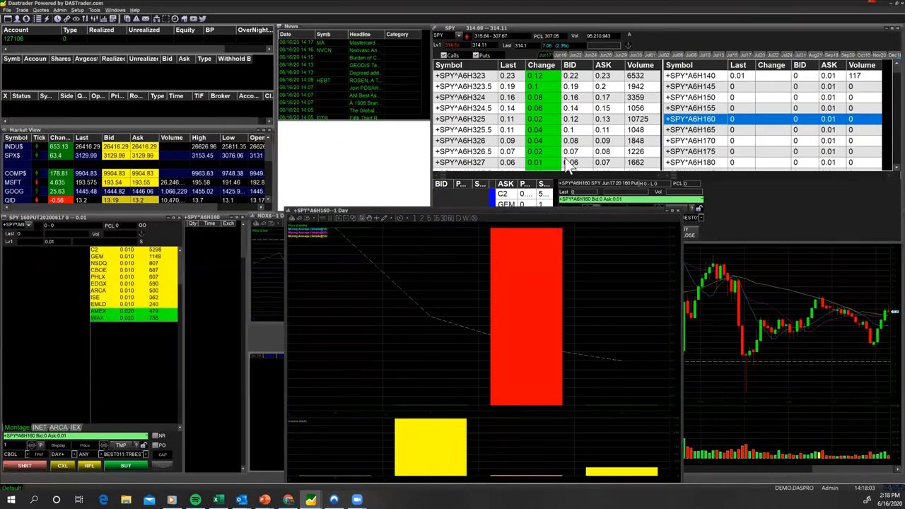
Load the Jun17 323 call into the linked montage and bring the chart forward
left_click(540, 75)
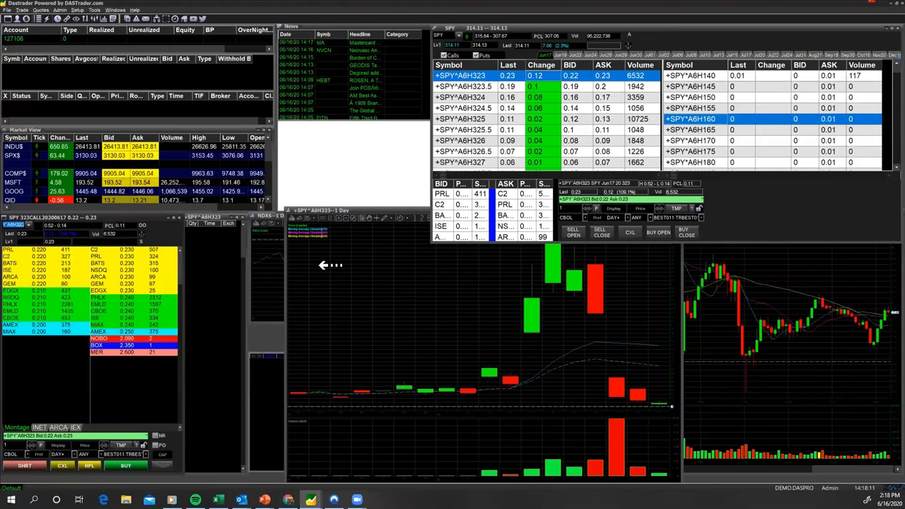
left_click(373, 219)
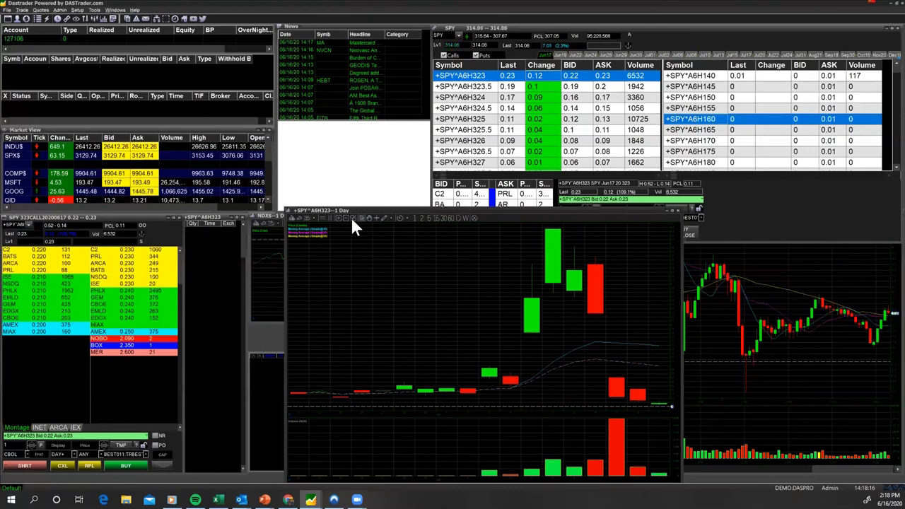
left_click(352, 218)
Set the chart's Study Name font to bold size 8 in Chart Settings and apply it
right_click(352, 221)
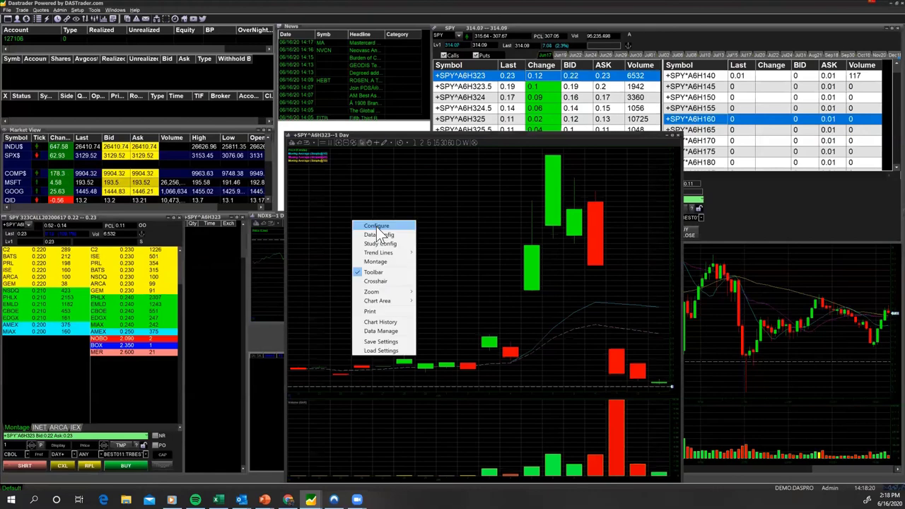
left_click(377, 226)
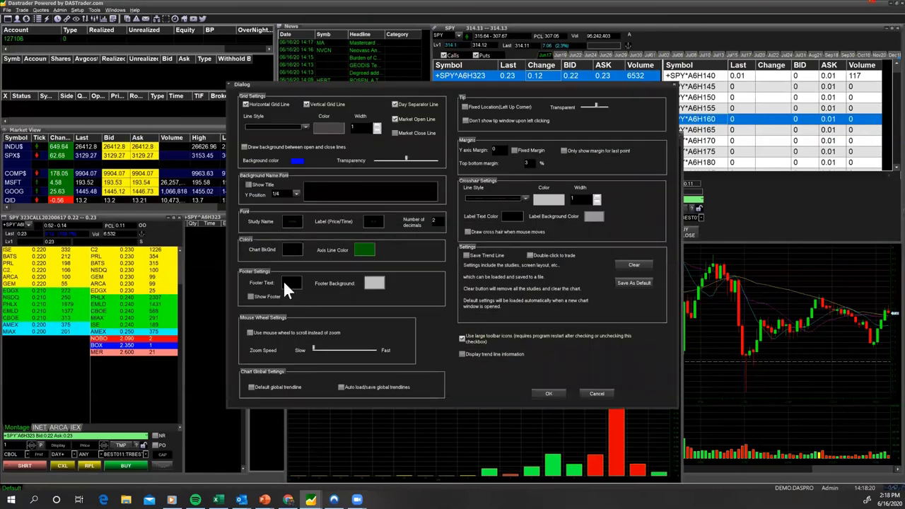
left_click(292, 224)
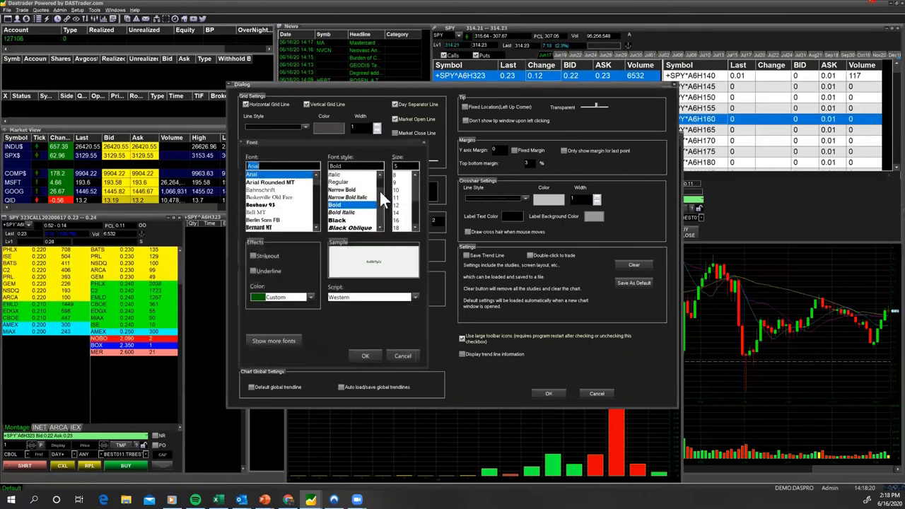
left_click(397, 175)
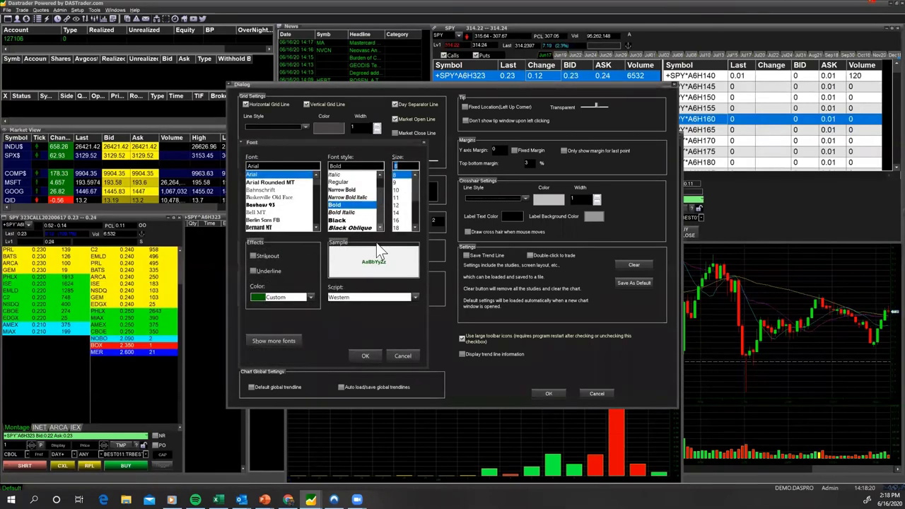
left_click(364, 356)
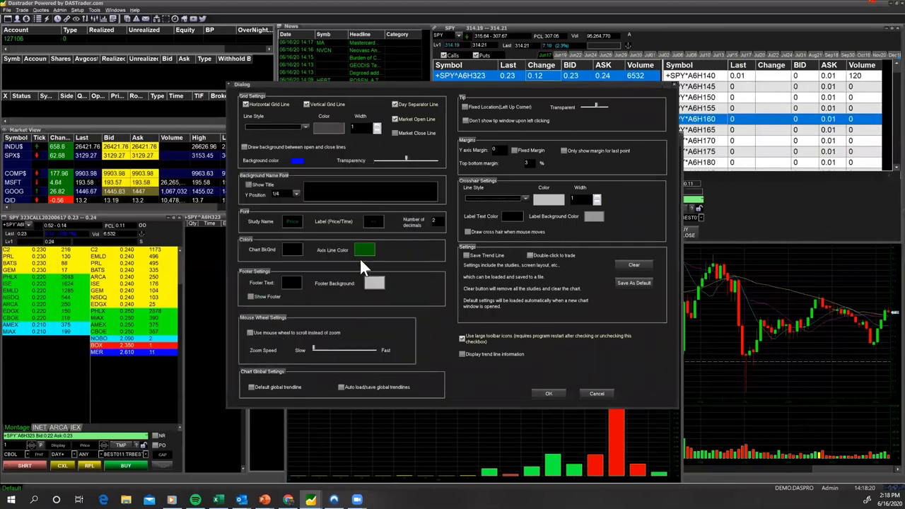
left_click(378, 222)
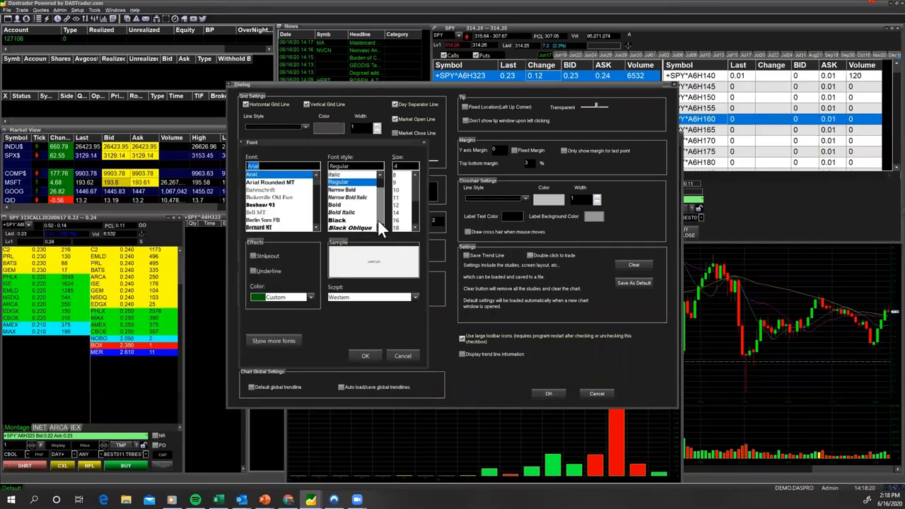
left_click(367, 356)
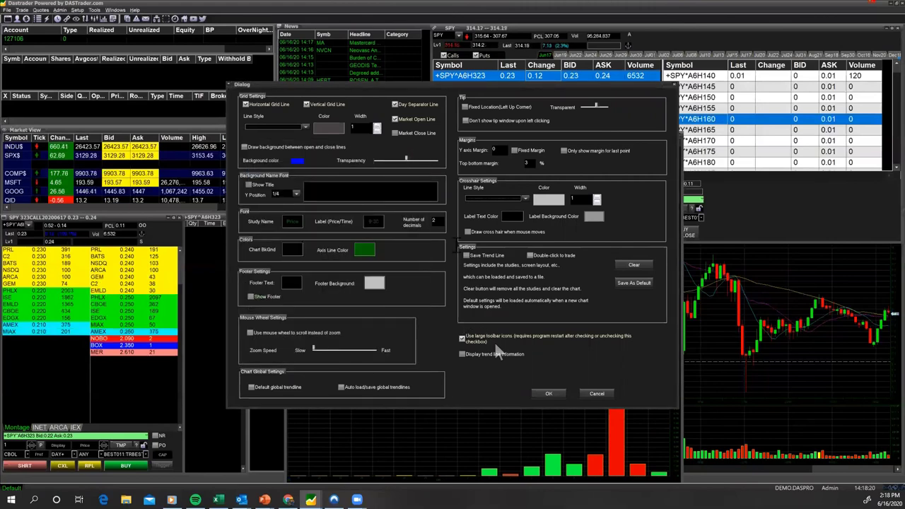
left_click(546, 392)
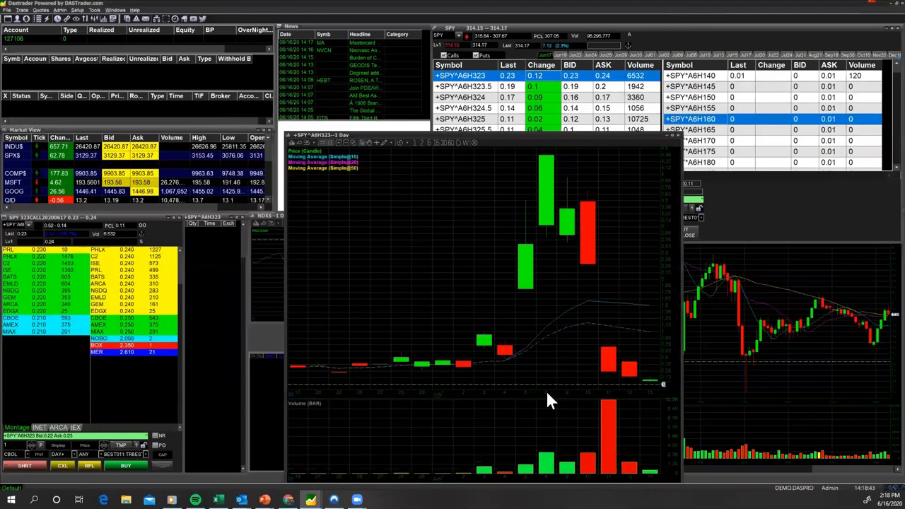
Reopen the chart configuration and raise the study name font to size 10
right_click(470, 222)
left_click(486, 230)
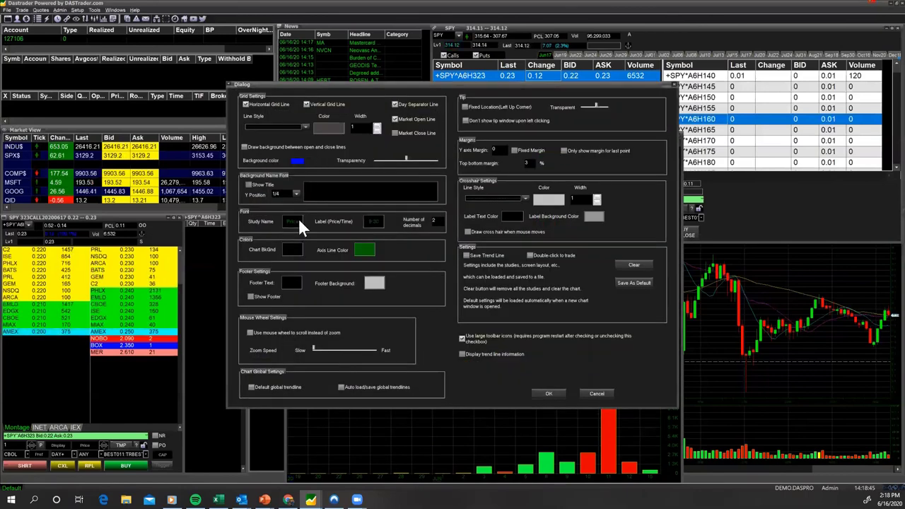
left_click(367, 177)
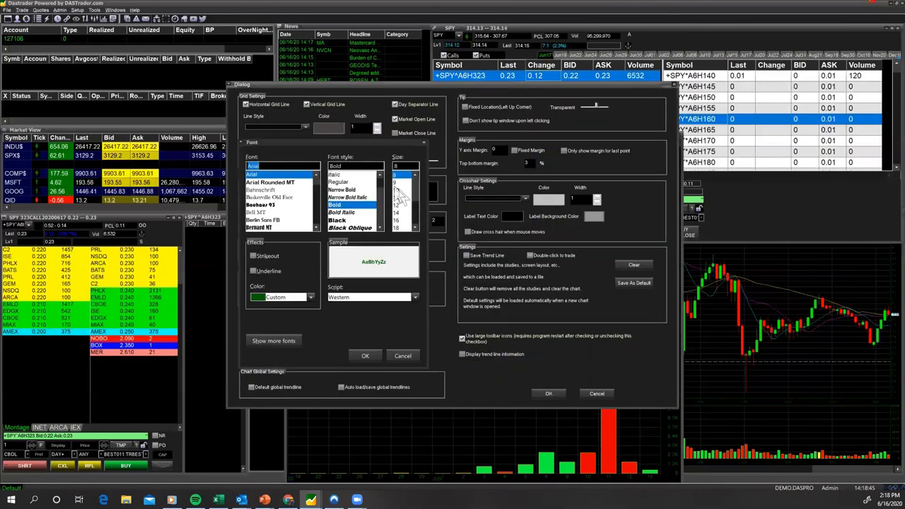
left_click(398, 189)
left_click(361, 356)
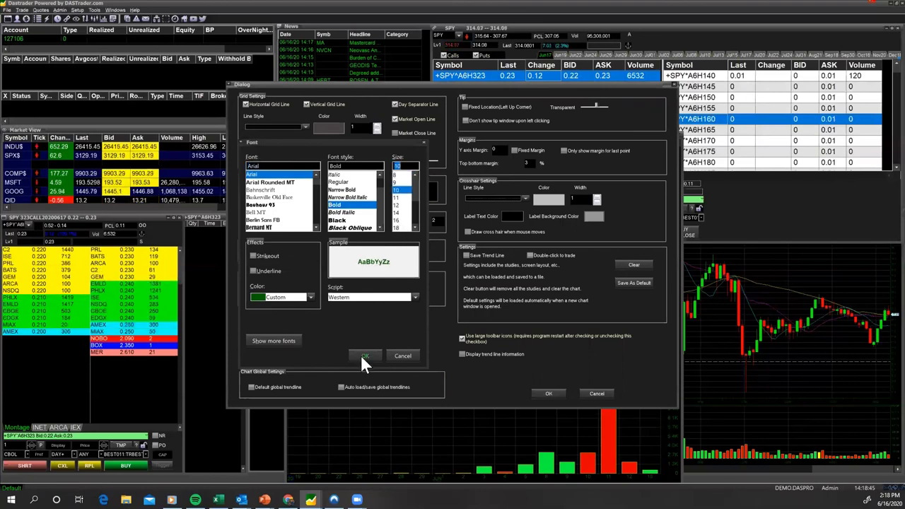
left_click(390, 355)
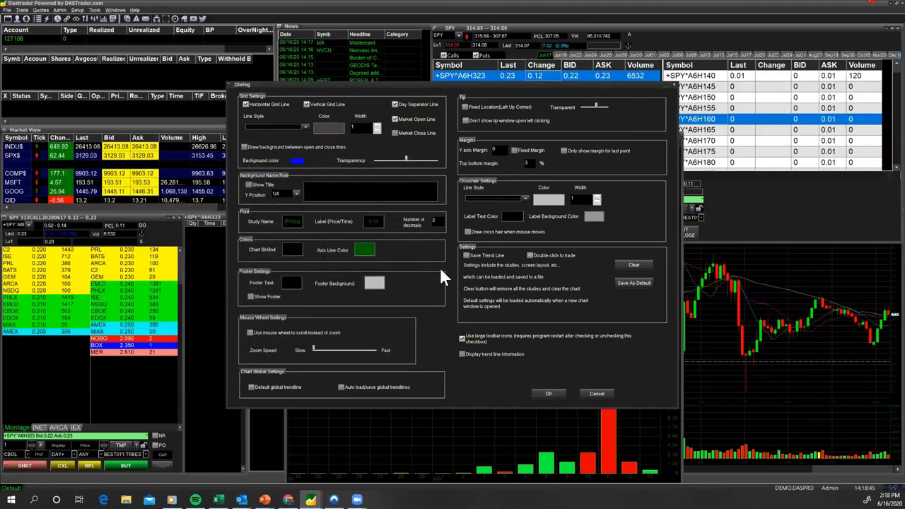
Set the price/time label font to size 10, apply, and bring the SPY option chain forward
left_click(369, 225)
left_click(398, 190)
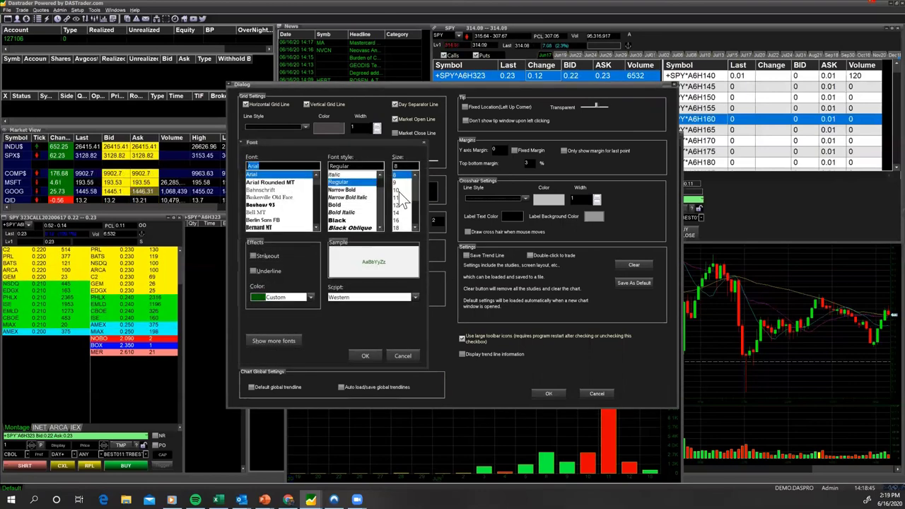
left_click(365, 356)
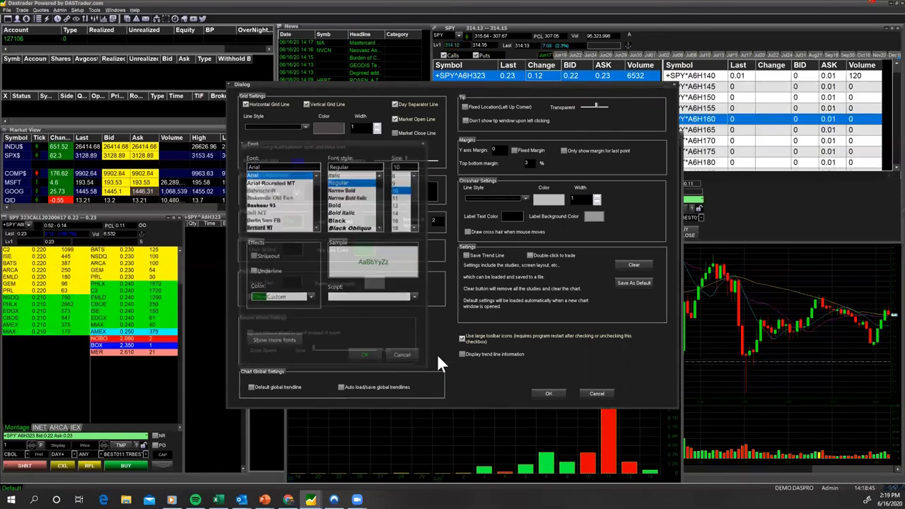
left_click(547, 395)
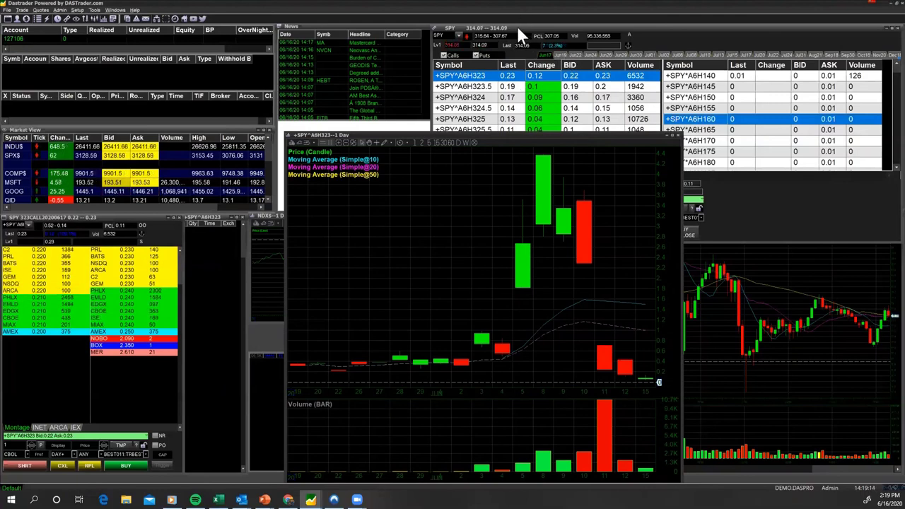
left_click(507, 45)
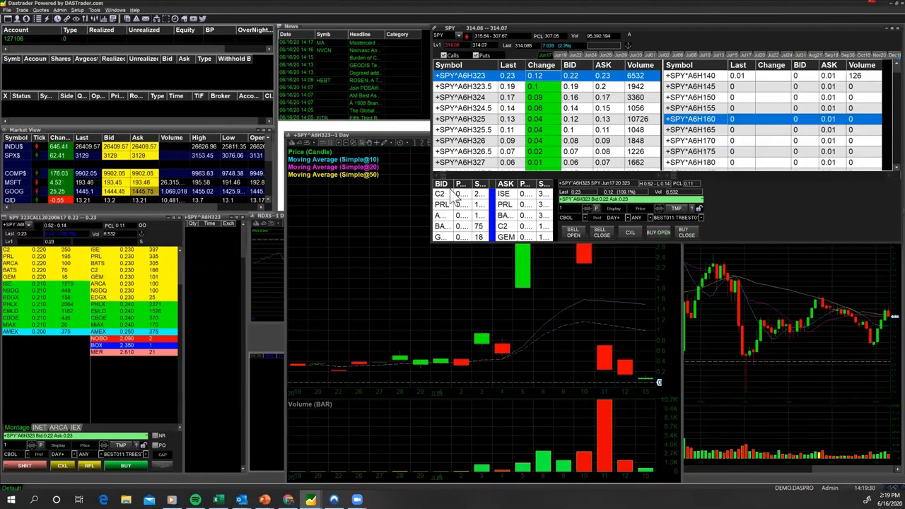
Select the +SPY^A6H324.5 contract and enlarge the option chain's Lv1 font in Option Configure
left_click(506, 109)
right_click(521, 118)
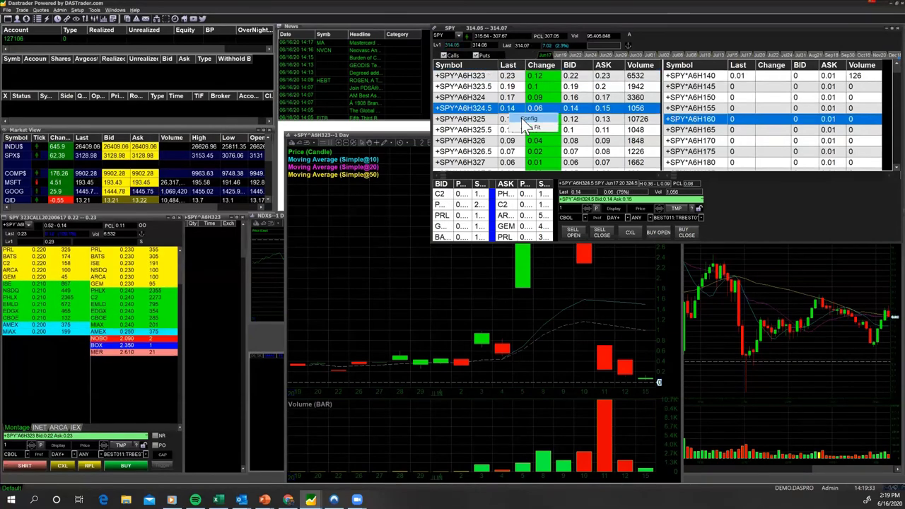
left_click(524, 119)
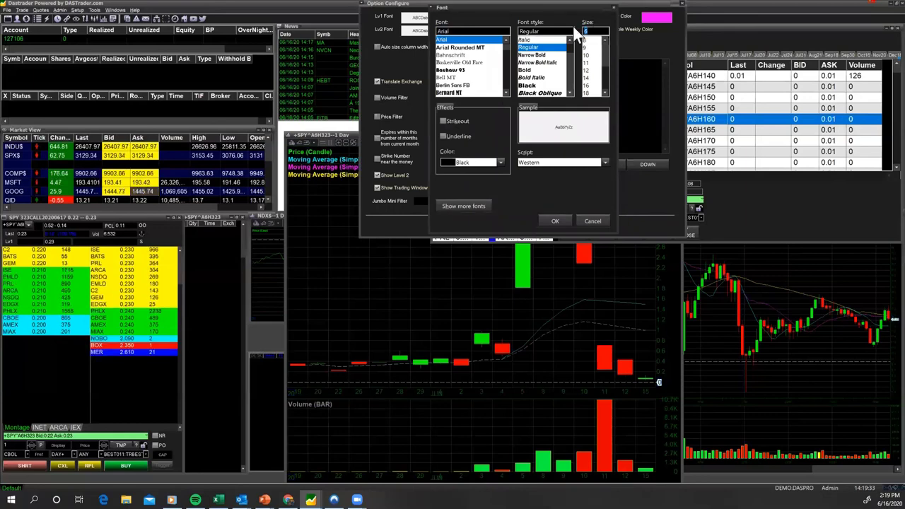
scroll(580, 64, "down", 3)
left_click(556, 222)
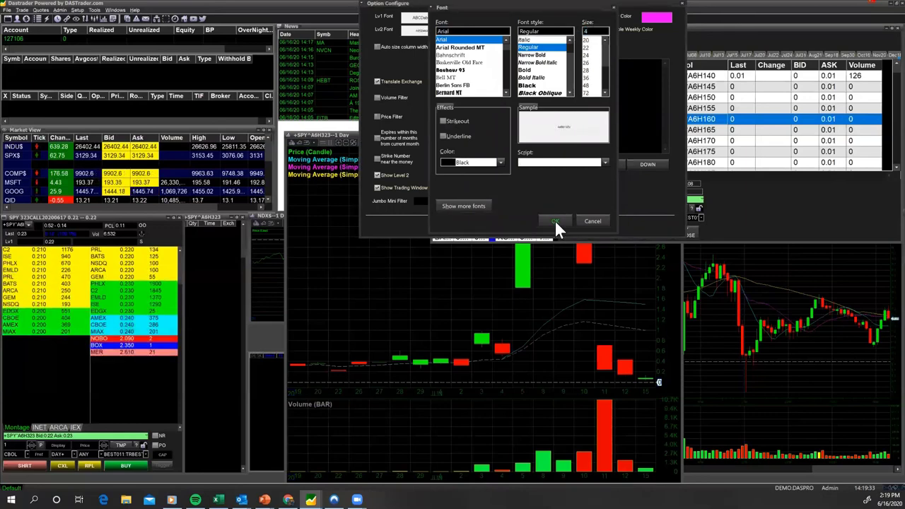
left_click(494, 223)
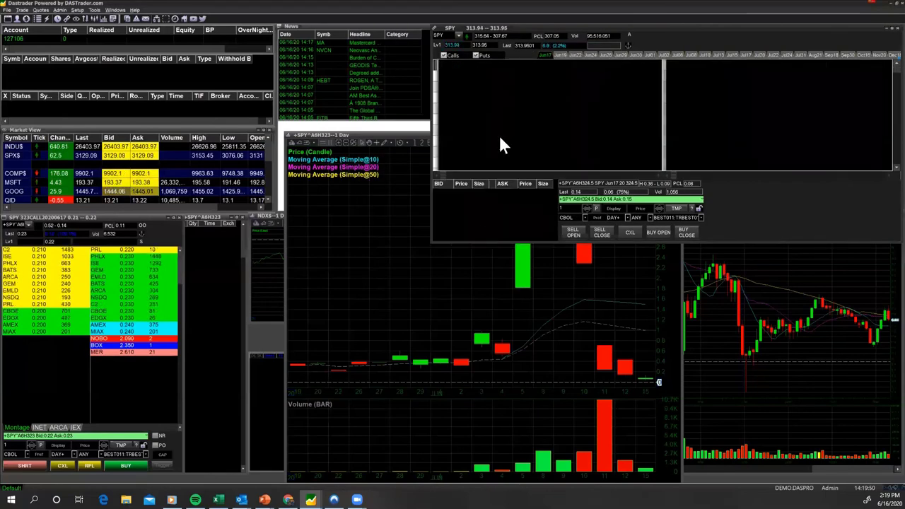
Auto-fit the call and put grids, load +SPY^A6H325.5, and bring the option chart forward
right_click(498, 140)
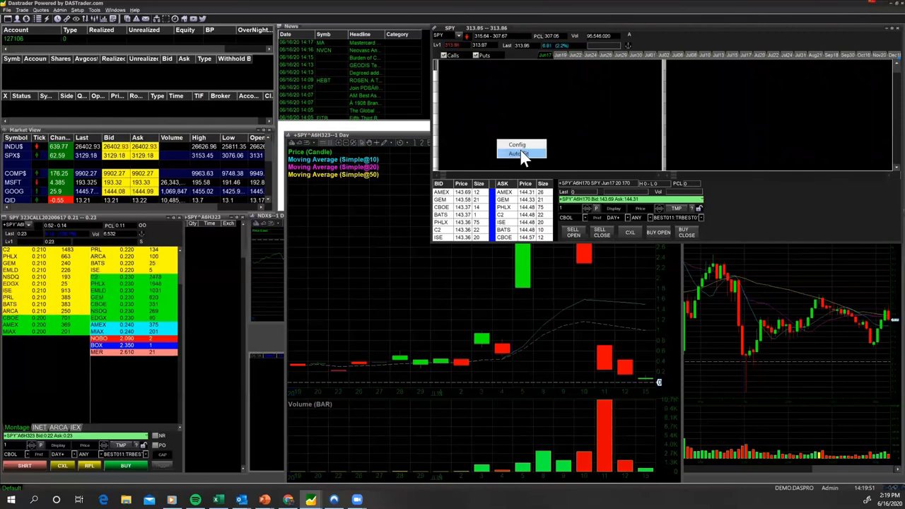
left_click(520, 155)
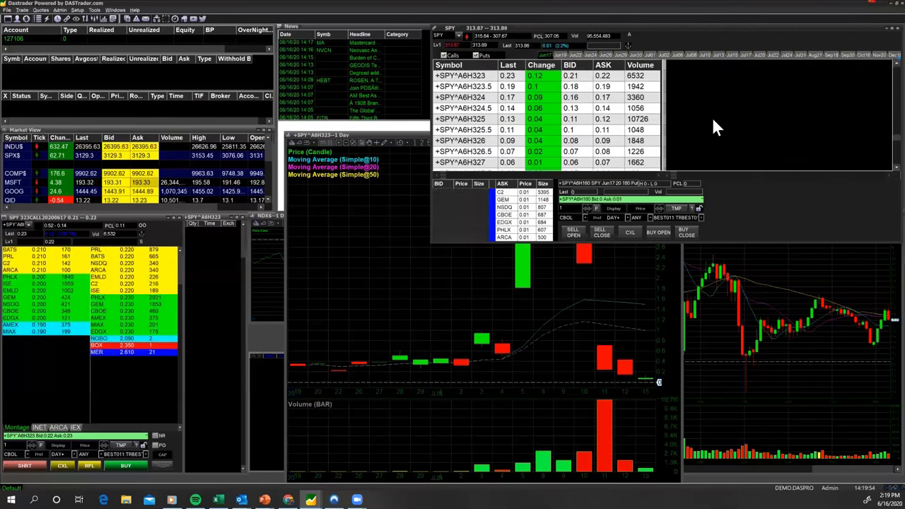
right_click(714, 121)
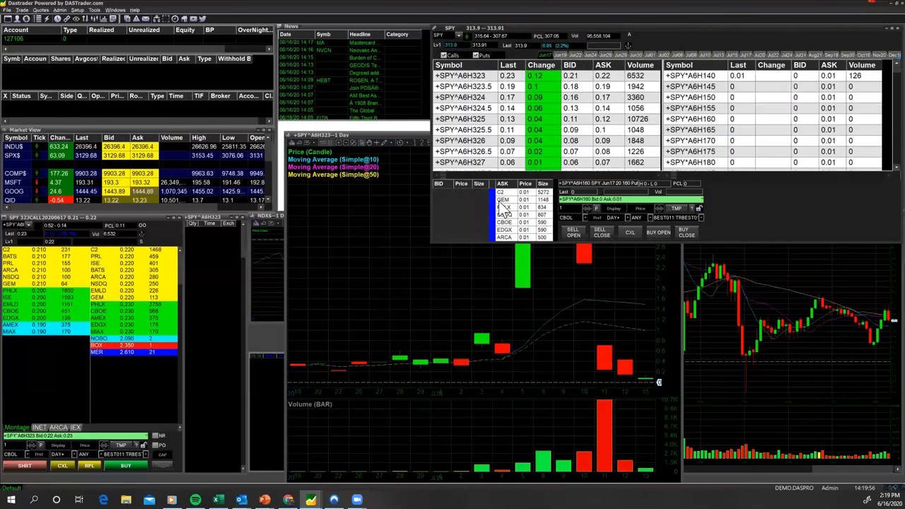
left_click(467, 201)
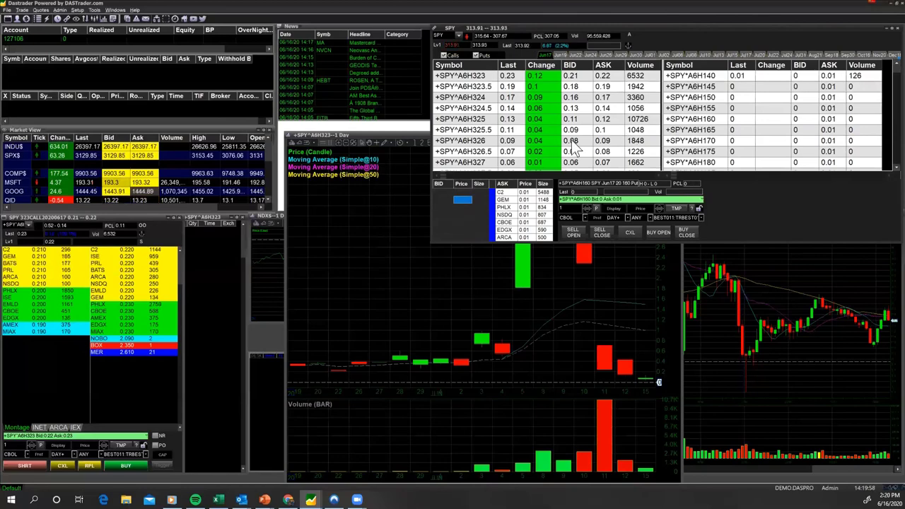
left_click(536, 129)
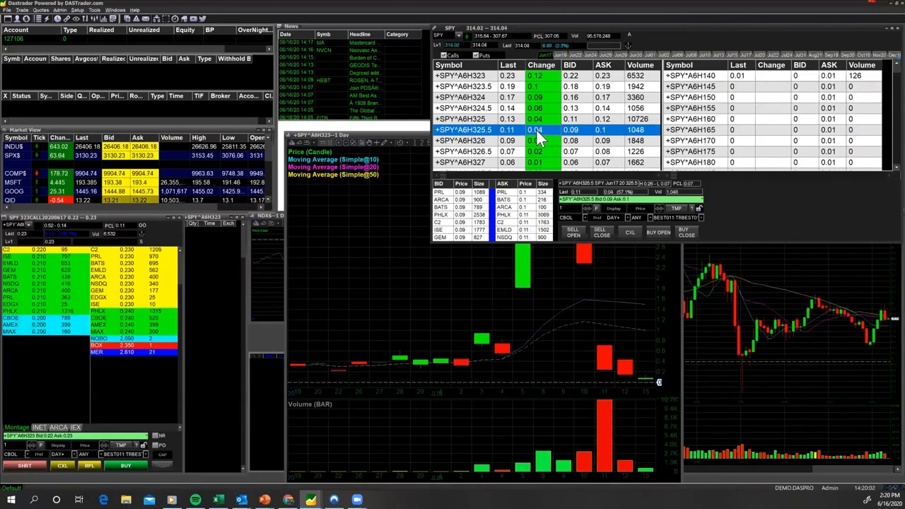
left_click(378, 221)
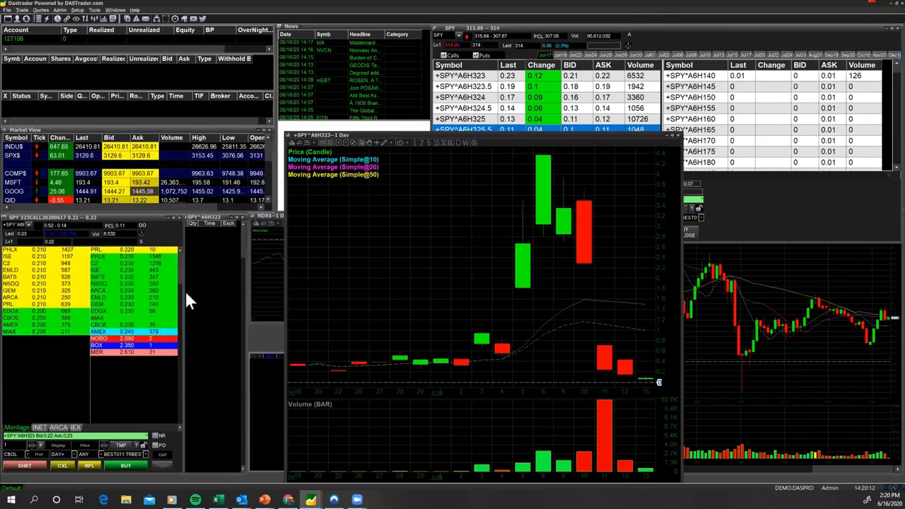
right_click(743, 210)
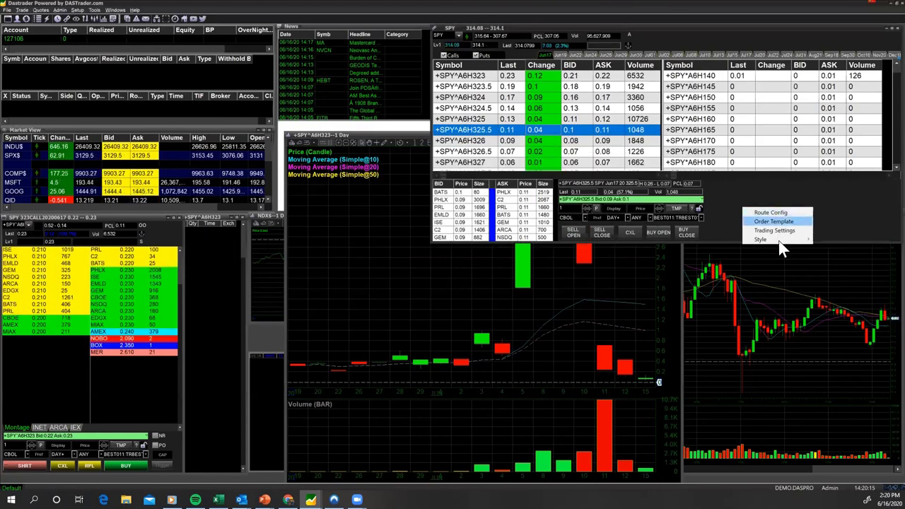
mouse_move(781, 242)
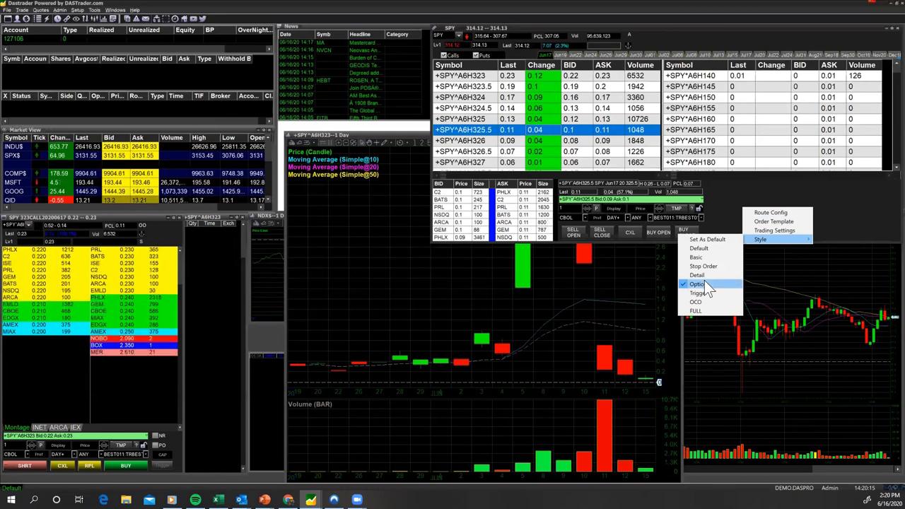
left_click(777, 231)
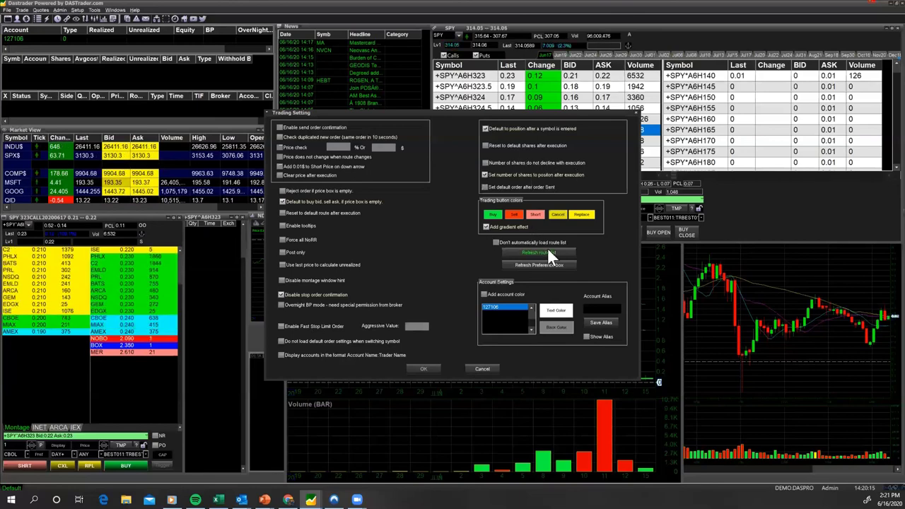
left_click(482, 369)
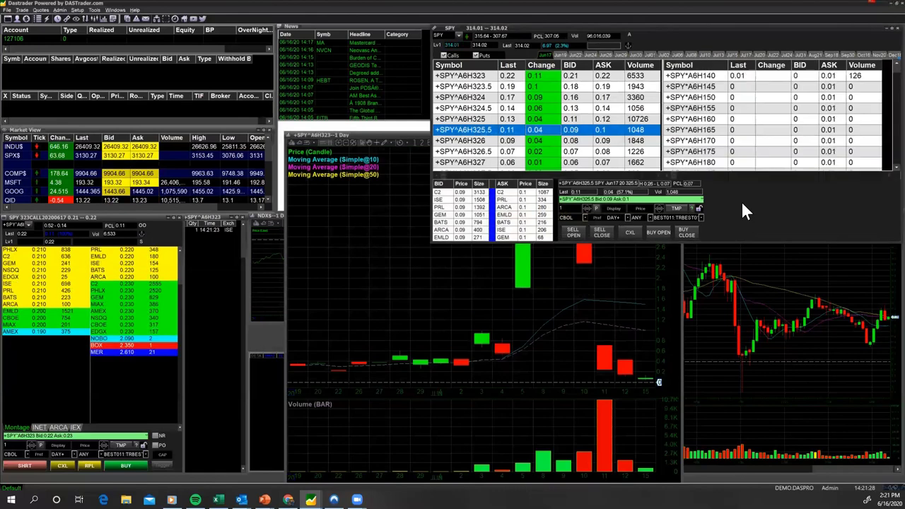
right_click(743, 204)
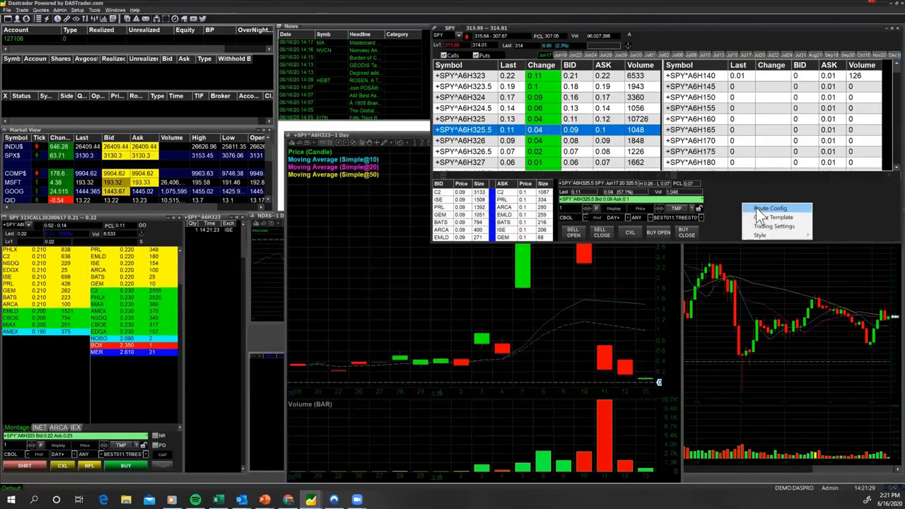
left_click(767, 215)
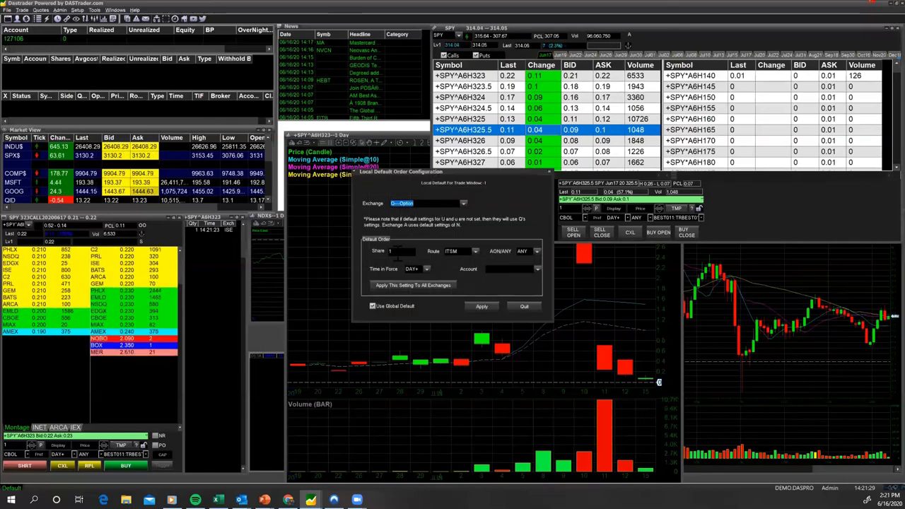
left_click(399, 252)
key("Tab")
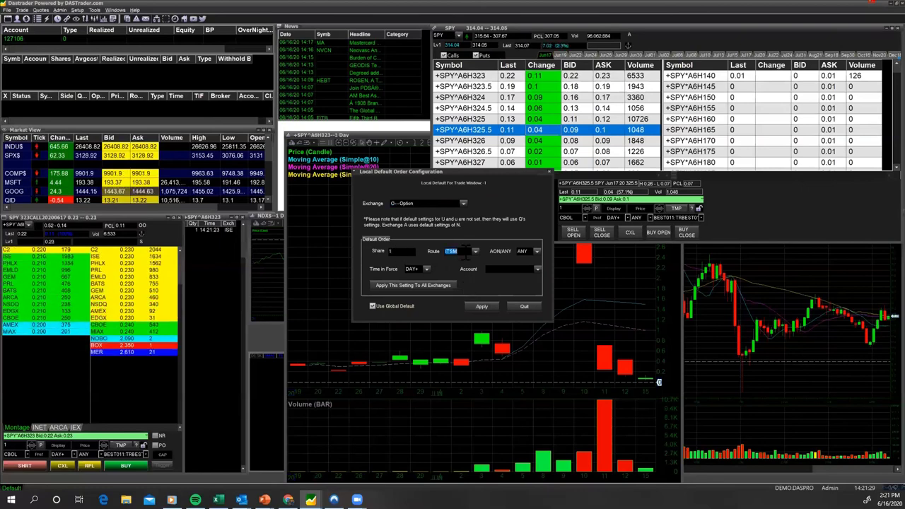
left_click(476, 252)
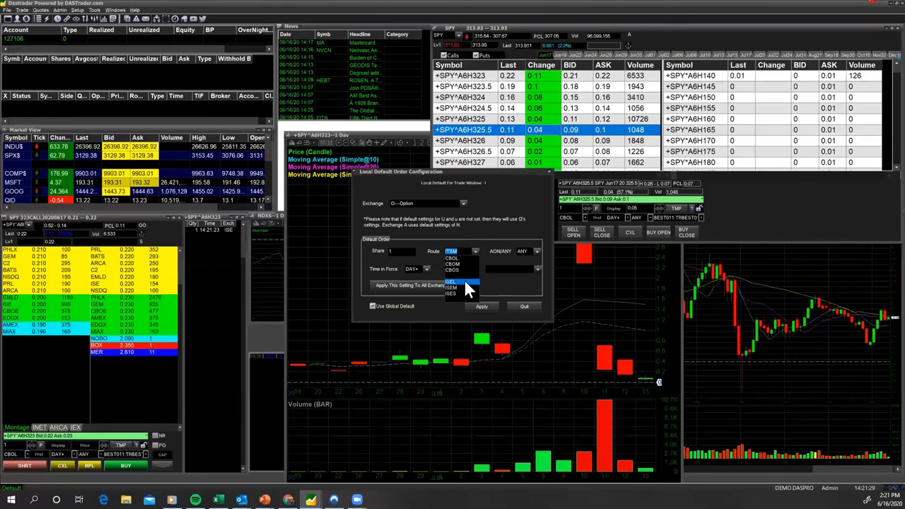
left_click(482, 230)
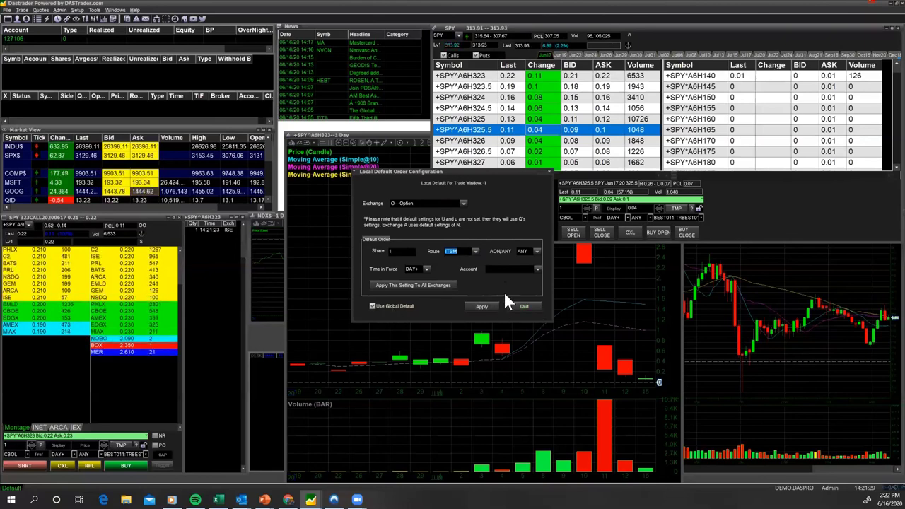
left_click(548, 171)
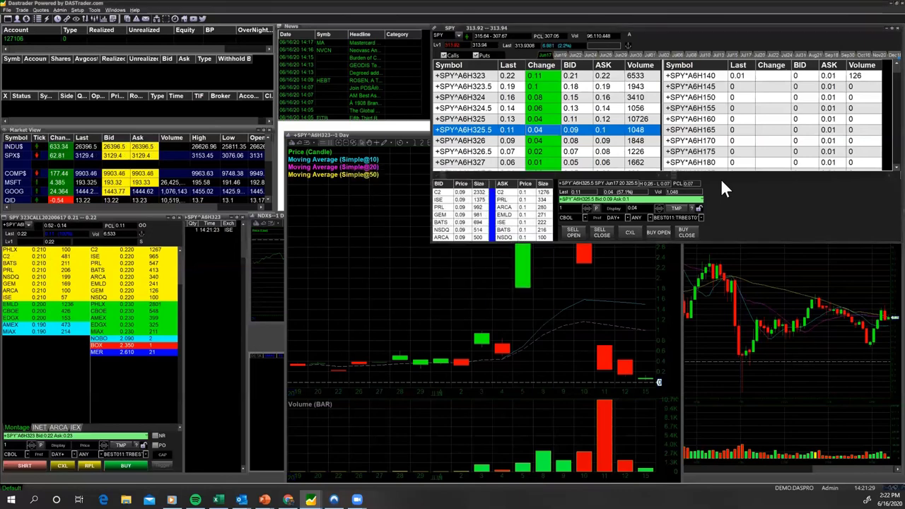
right_click(744, 193)
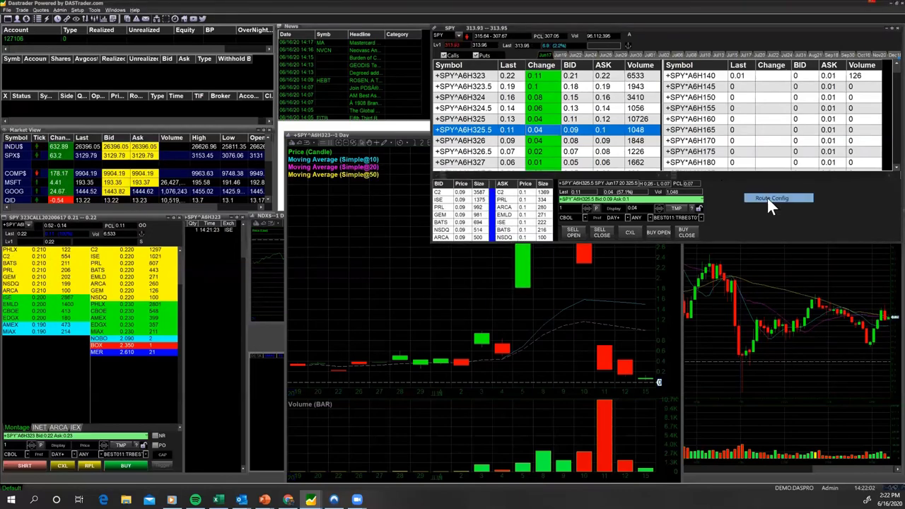
left_click(769, 198)
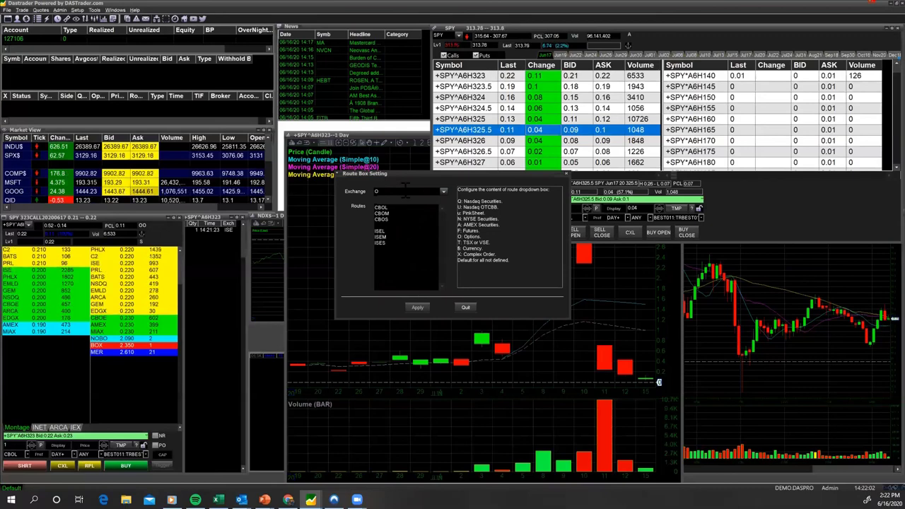
left_click(404, 189)
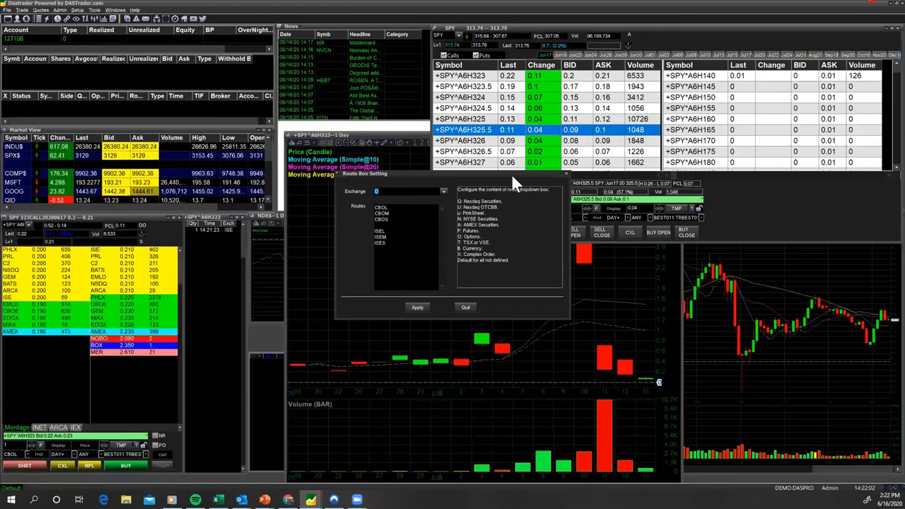
left_click(566, 171)
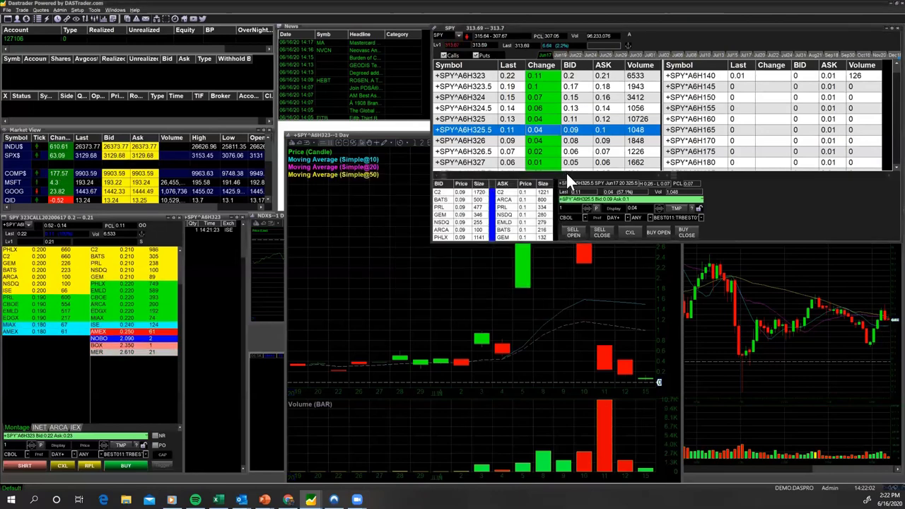